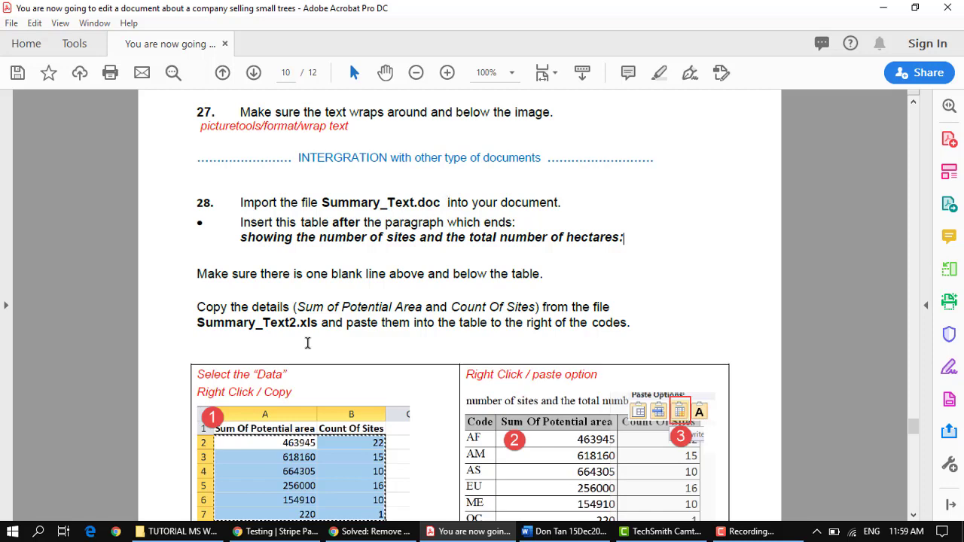
Open Summary_Text.doc from the TUTORIAL MS WORD folder
click(181, 531)
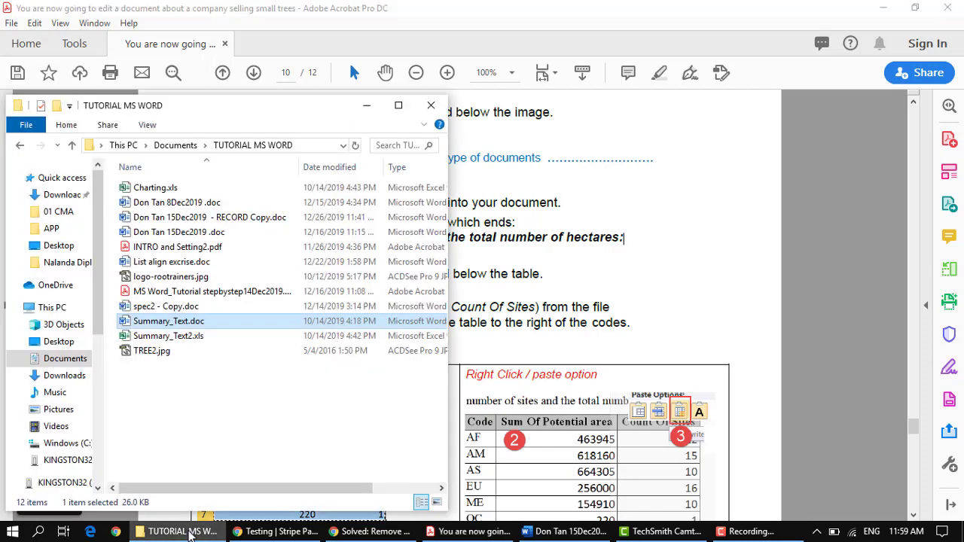
click(241, 433)
double_click(186, 323)
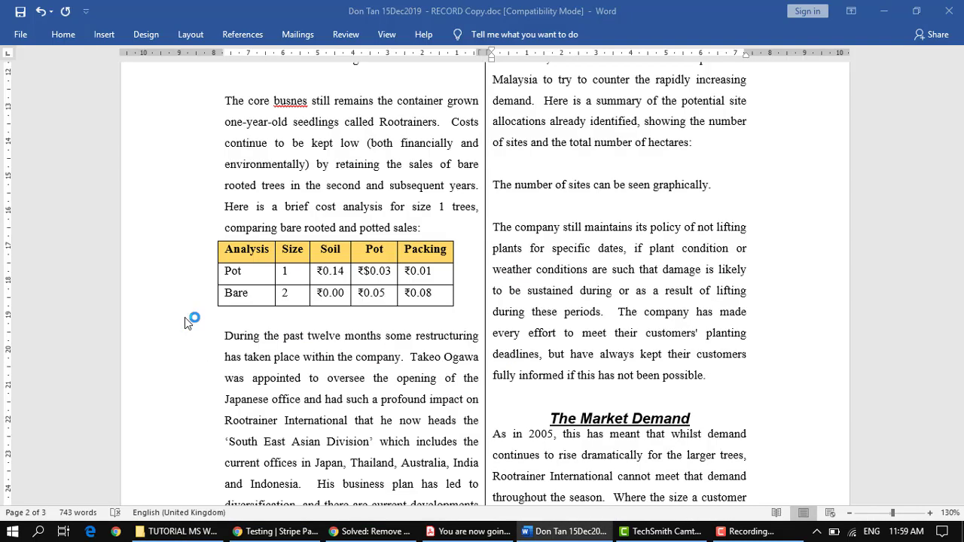
click(467, 309)
click(473, 308)
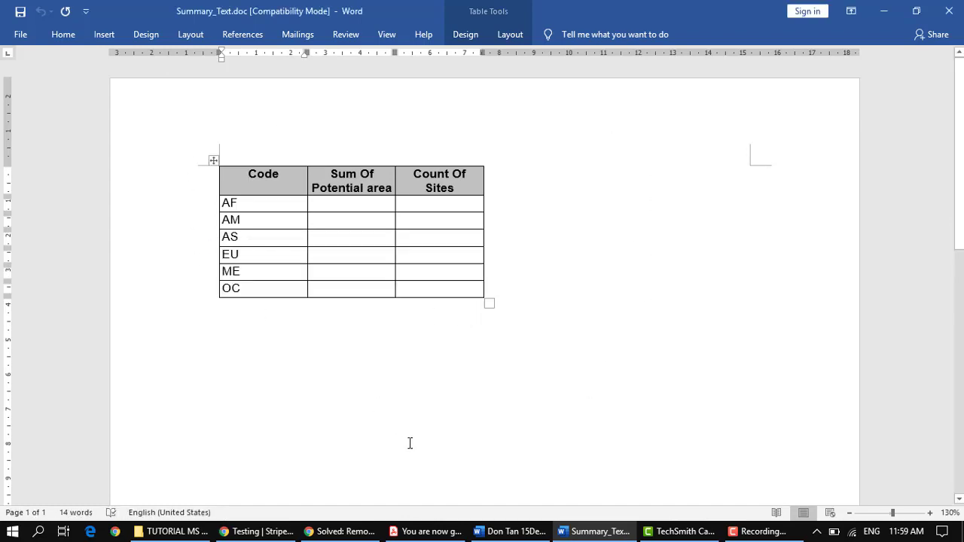
Switch to the PDF instructions in Acrobat and copy the phrase "number of sites and the total number of hectares:" from task 28
click(433, 531)
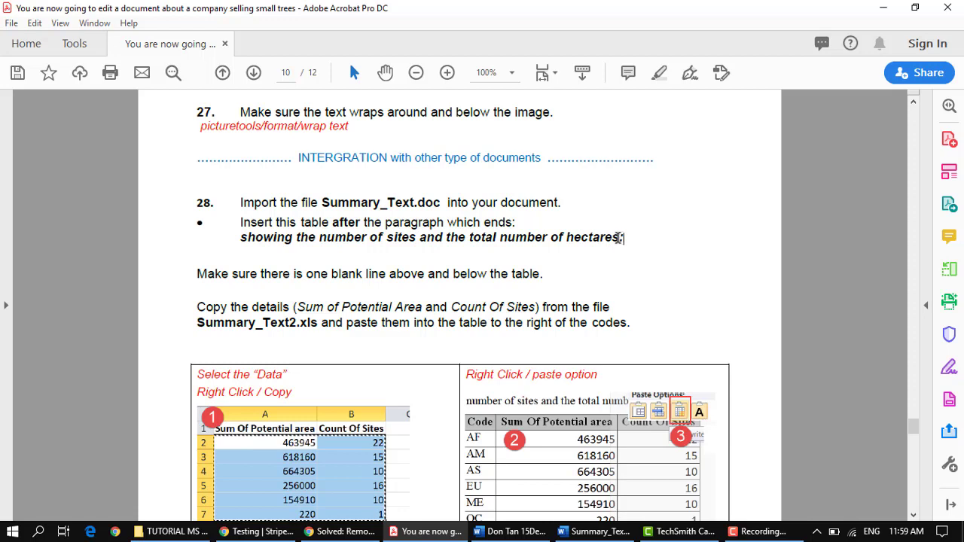
drag(619, 237, 362, 238)
right_click(362, 239)
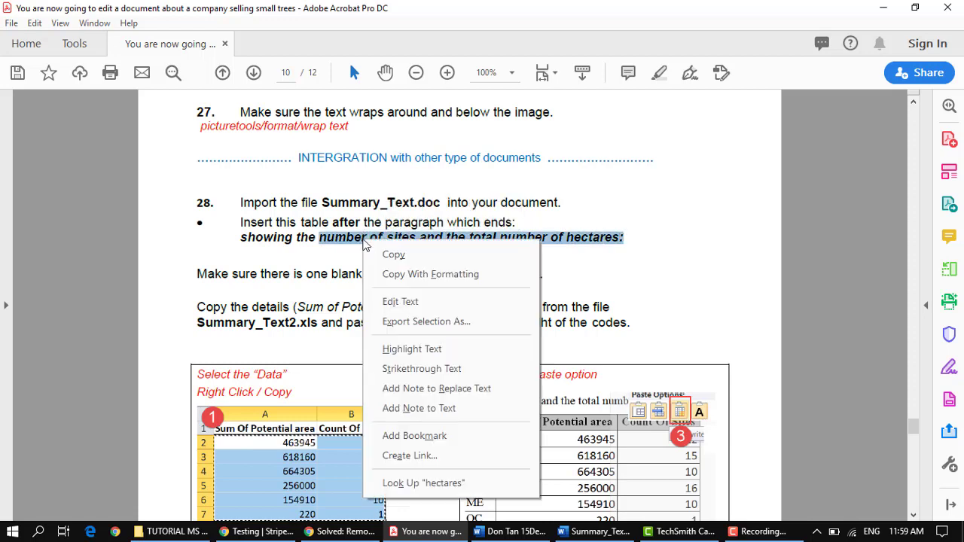
click(393, 256)
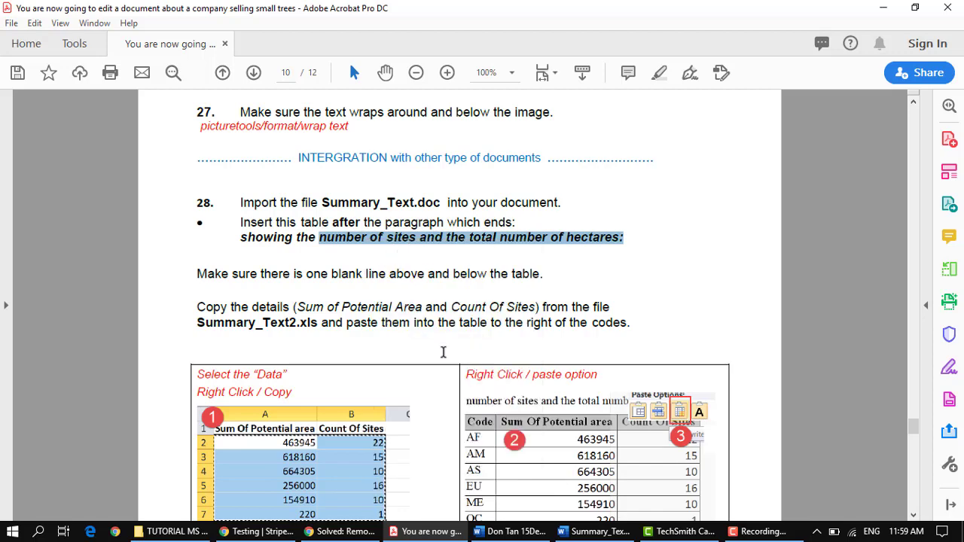
Switch to the RECORD Copy document in Word and search it for the copied phrase "number of sites and the total number of hectares:"
click(522, 532)
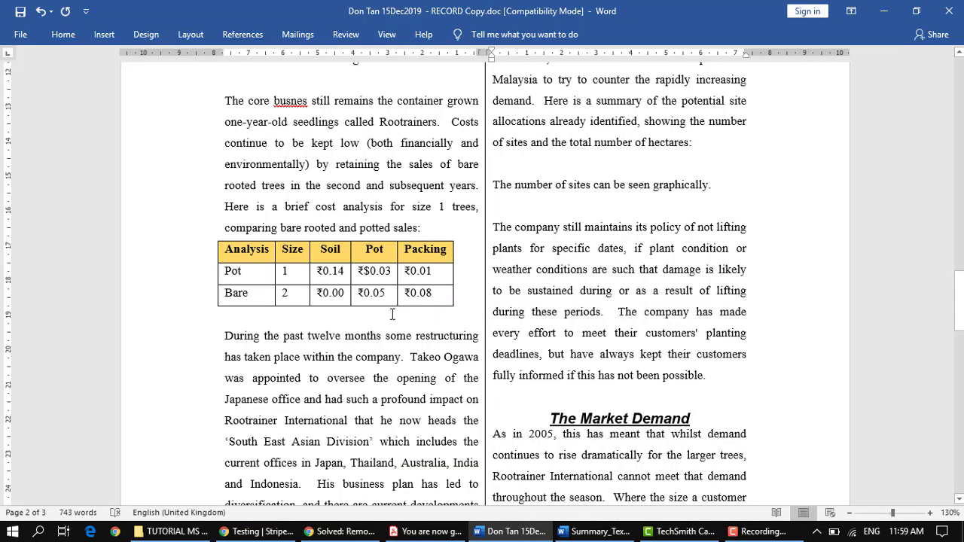
click(23, 35)
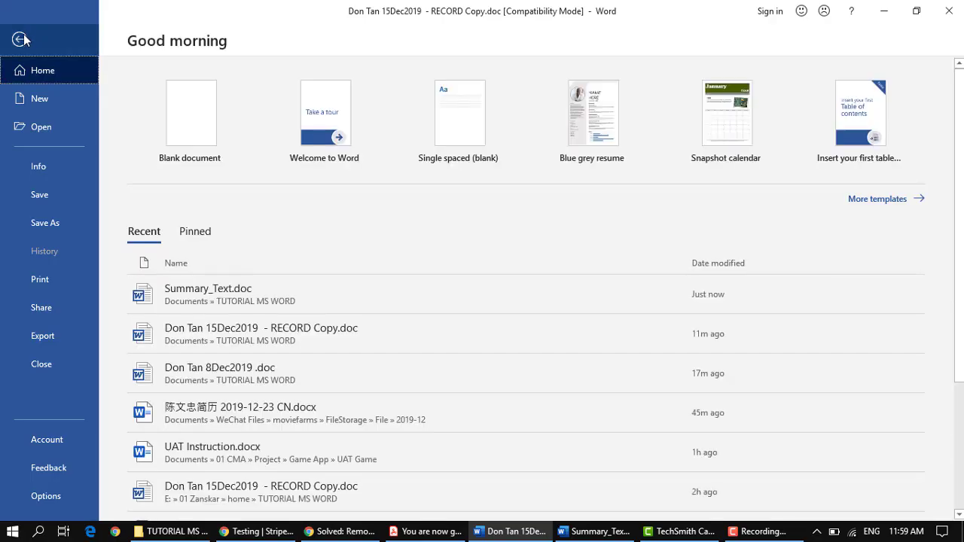
key(Escape)
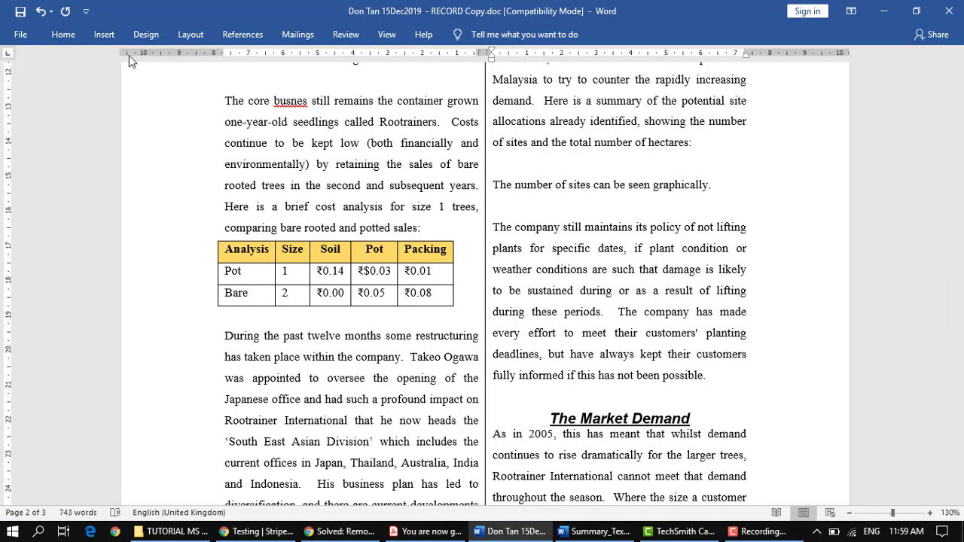
click(68, 35)
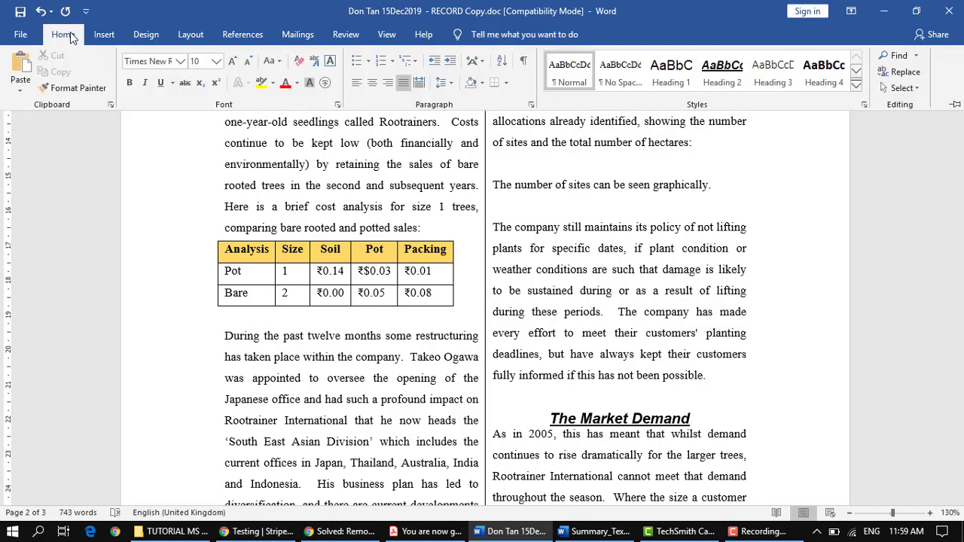
click(899, 57)
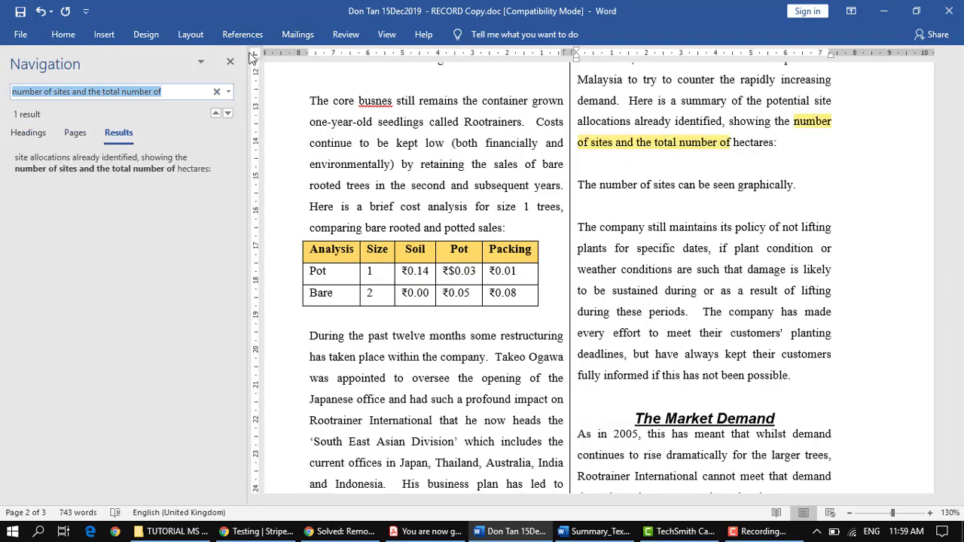
key(BackSpace)
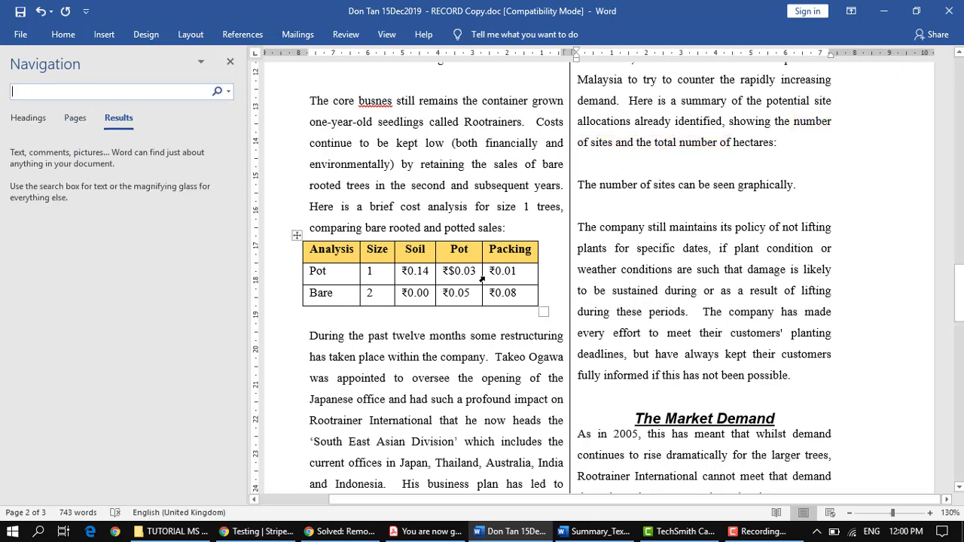
right_click(104, 91)
click(135, 133)
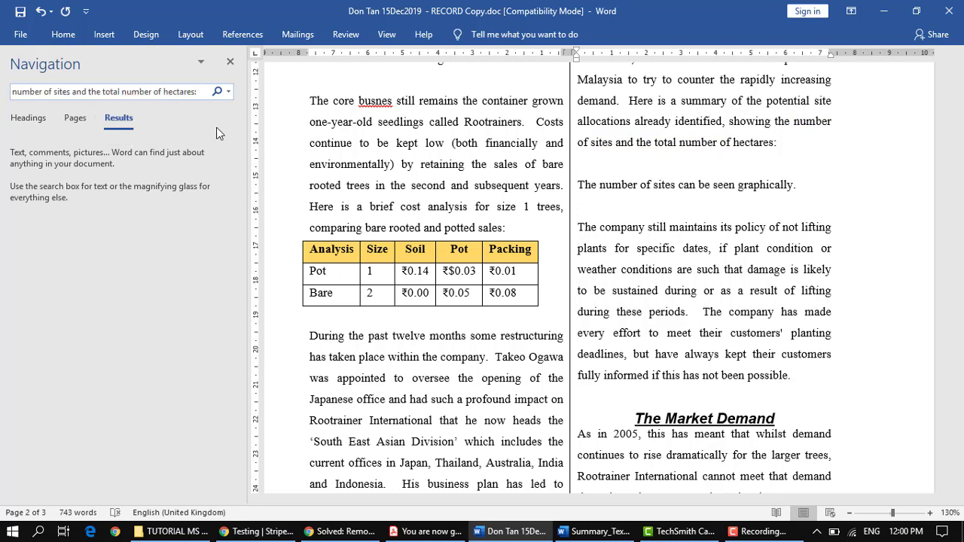
key(Return)
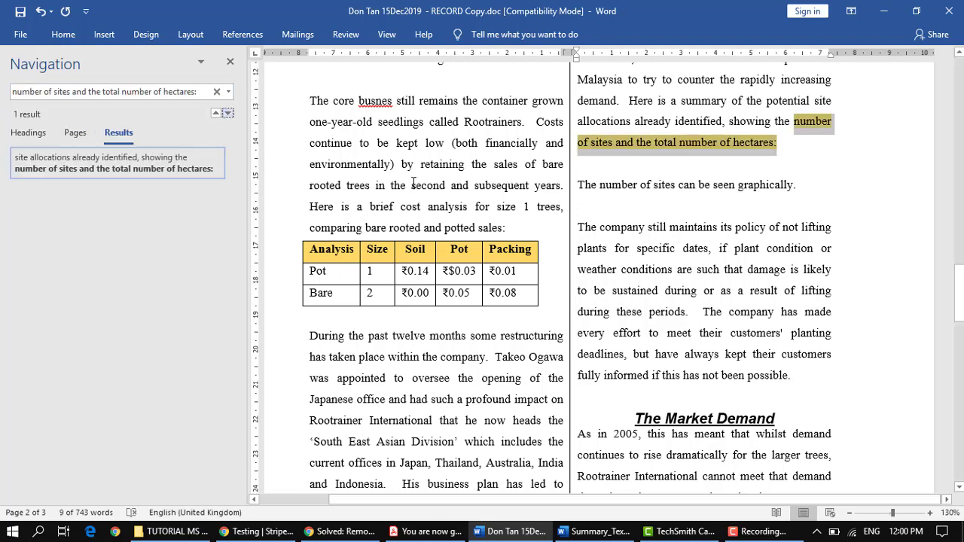
Add an empty line after the paragraph ending "total number of hectares:" and close the search pane
click(794, 153)
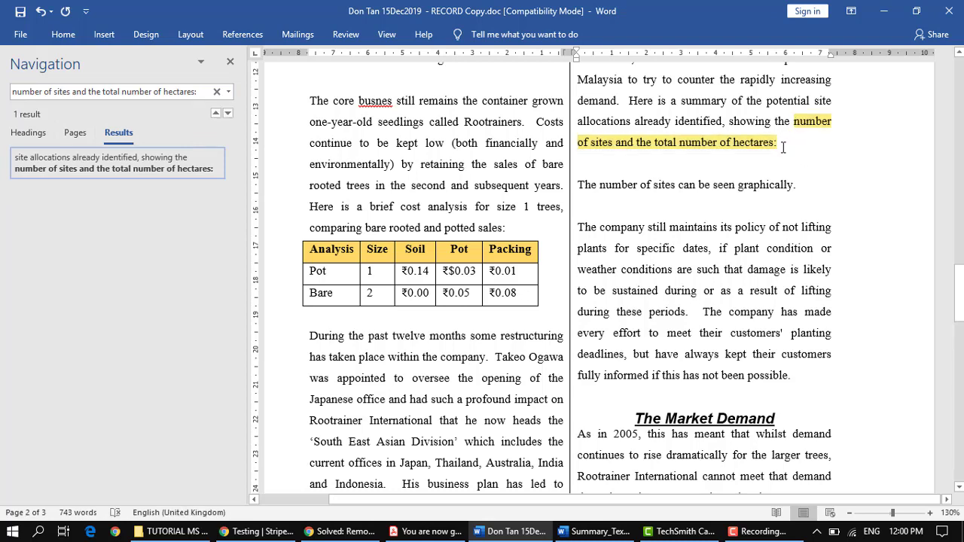
drag(784, 147, 789, 126)
click(789, 147)
key(Return)
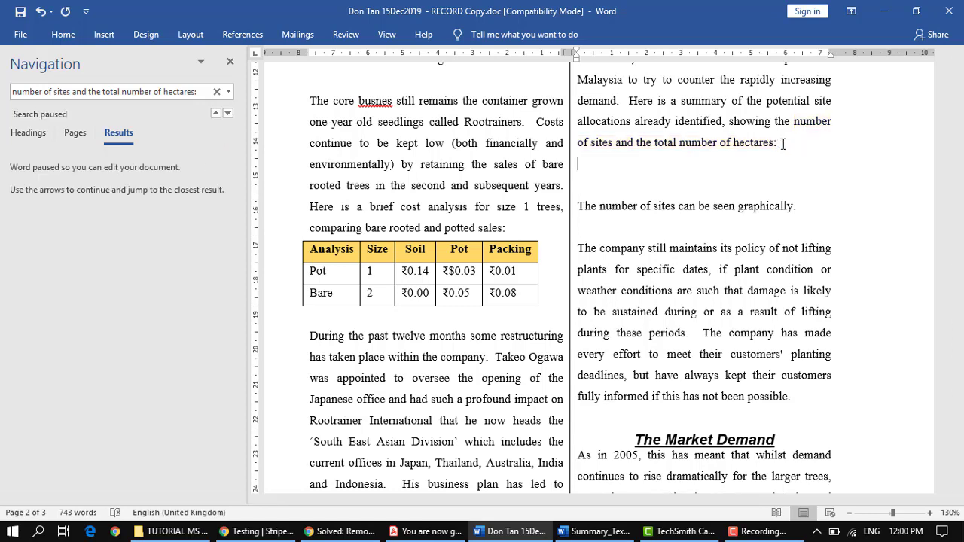
click(230, 62)
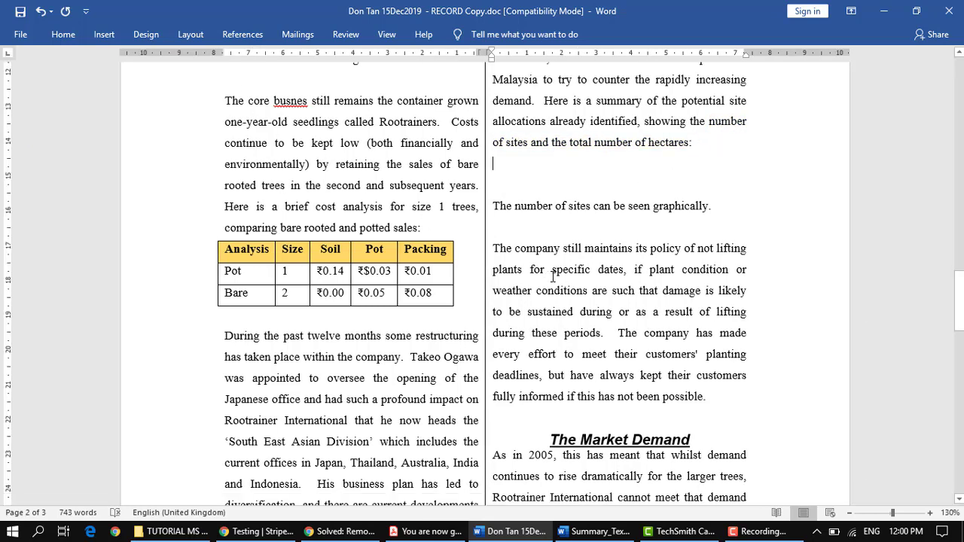
Copy the whole Code, Sum Of Potential area and Count Of Sites table from Summary_Text.doc
mouse_move(581, 536)
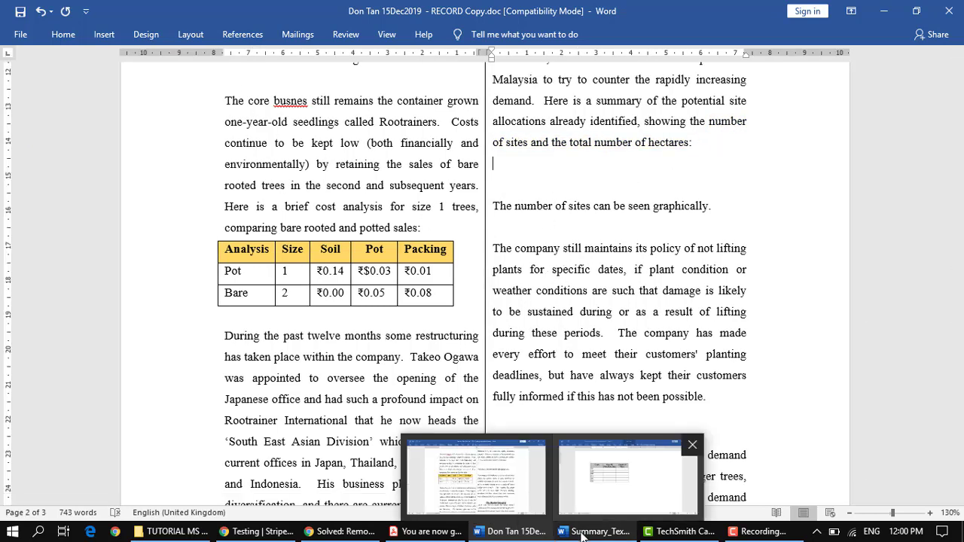
click(581, 535)
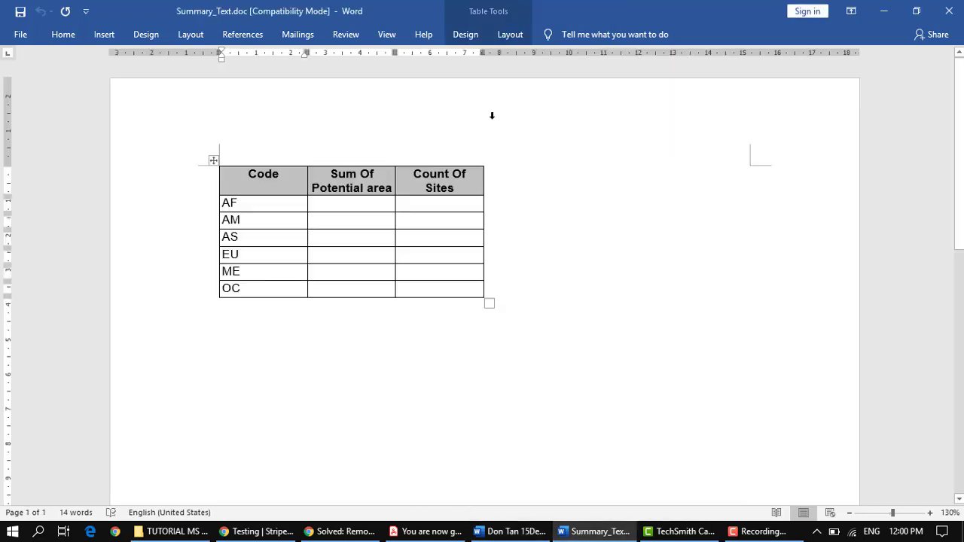
click(214, 160)
right_click(213, 159)
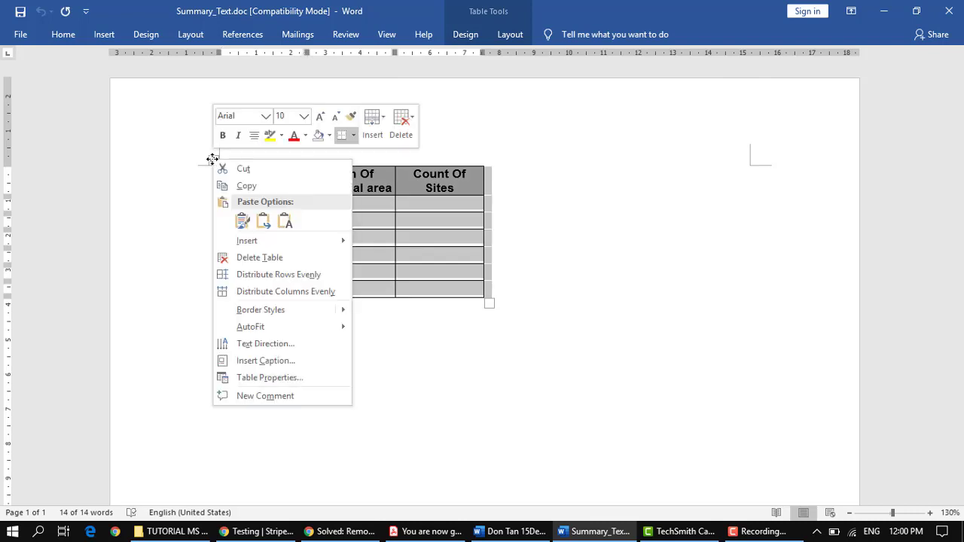
click(267, 186)
click(554, 327)
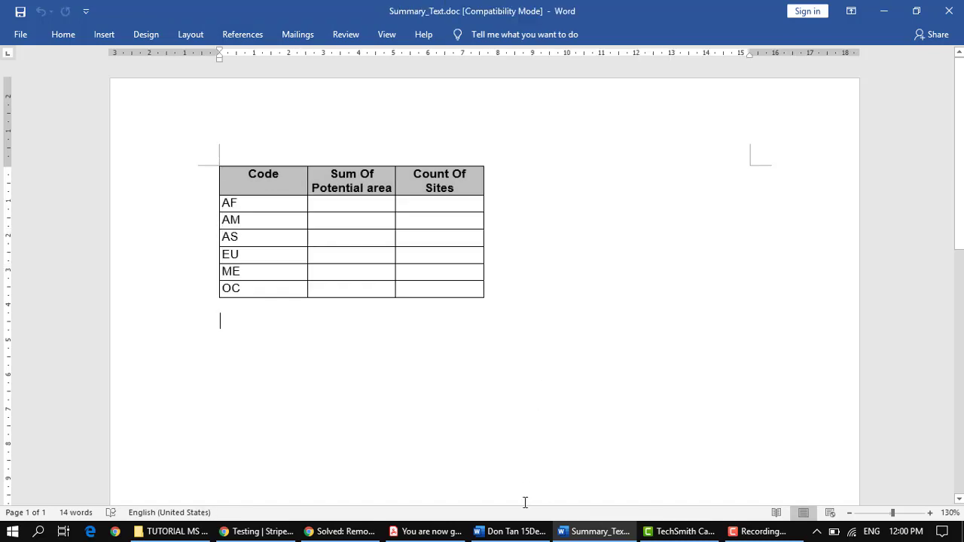
Paste the copied table into the RECORD Copy document below the "total number of hectares:" paragraph, keeping its source formatting
click(514, 532)
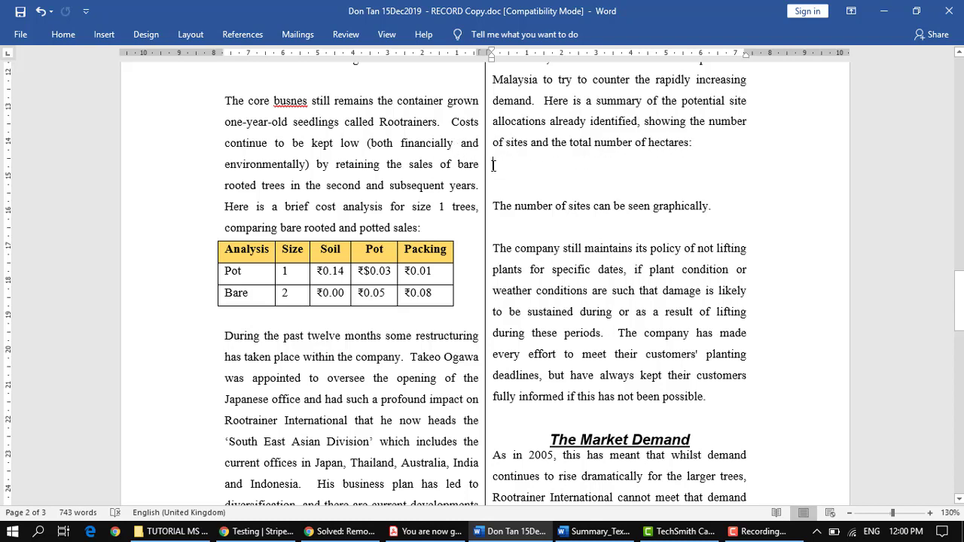
right_click(492, 163)
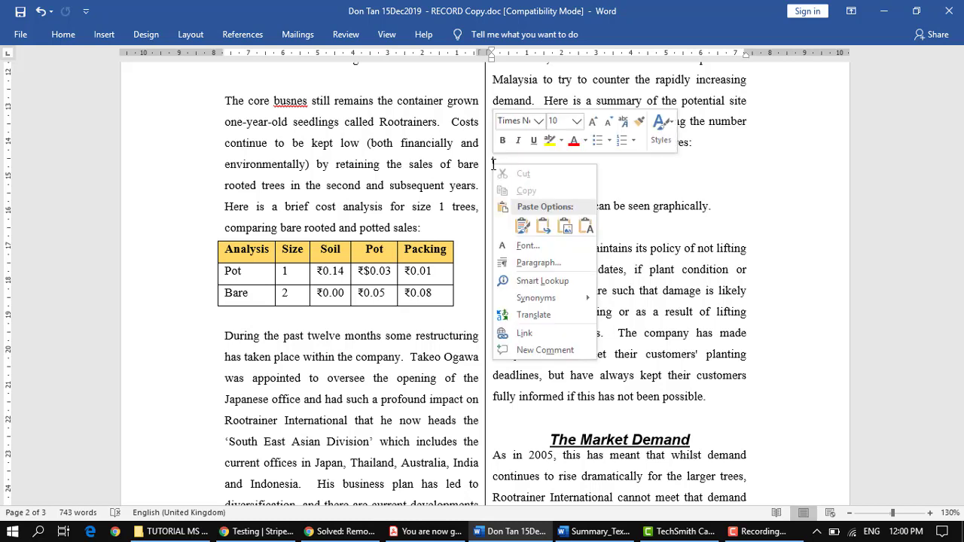
click(522, 226)
click(523, 227)
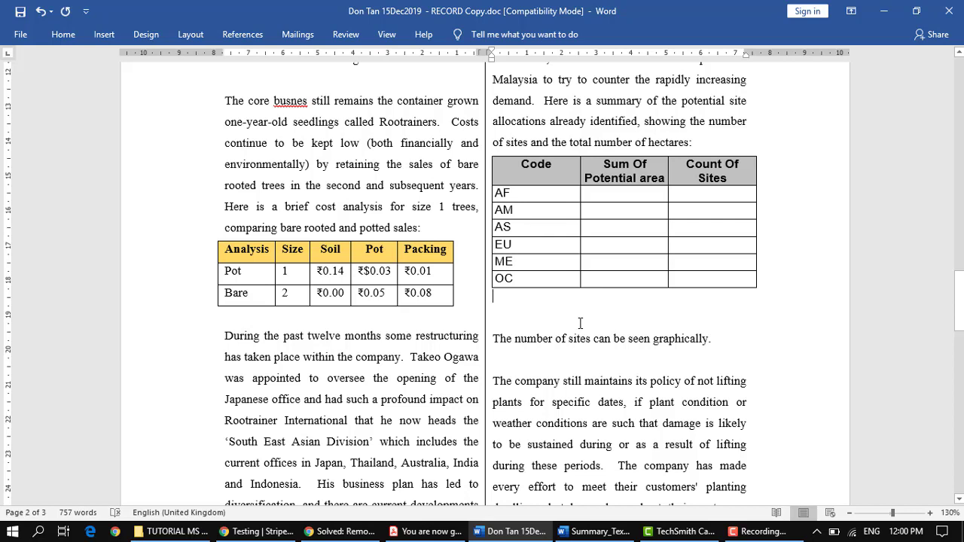
Check the remaining task 28 instructions in the Acrobat PDF and open Summary_Text2.xls from the TUTORIAL MS WORD folder in Excel
click(443, 532)
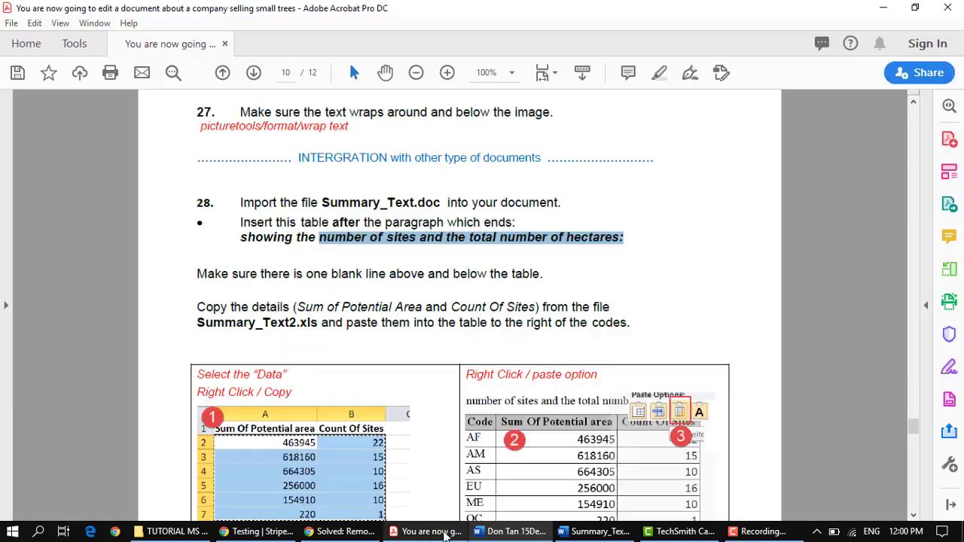
click(357, 276)
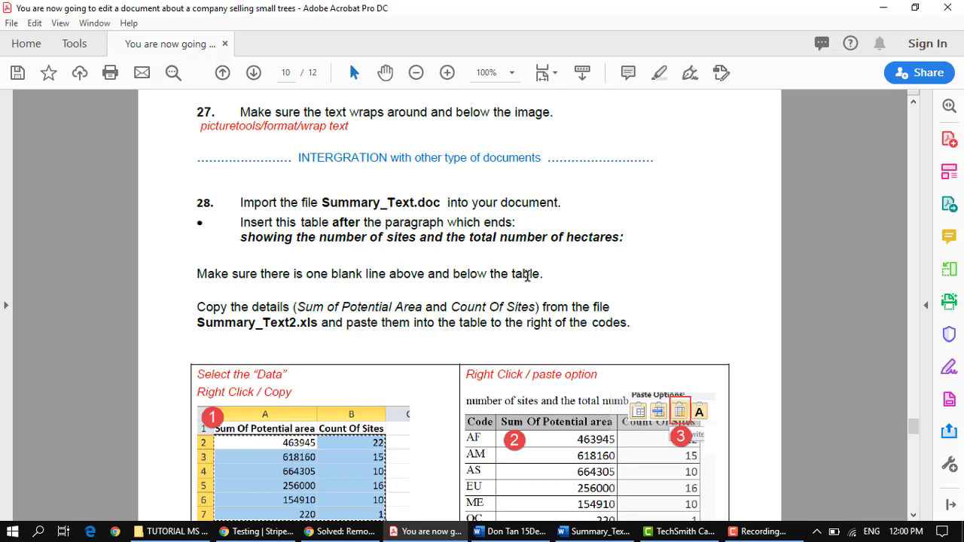
click(552, 278)
scroll(552, 280, down, 2)
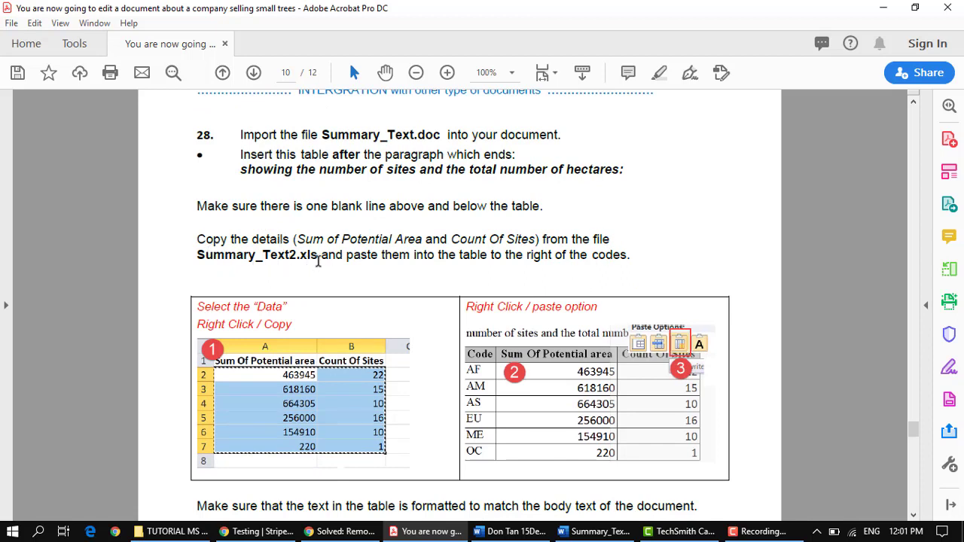
double_click(319, 258)
click(275, 279)
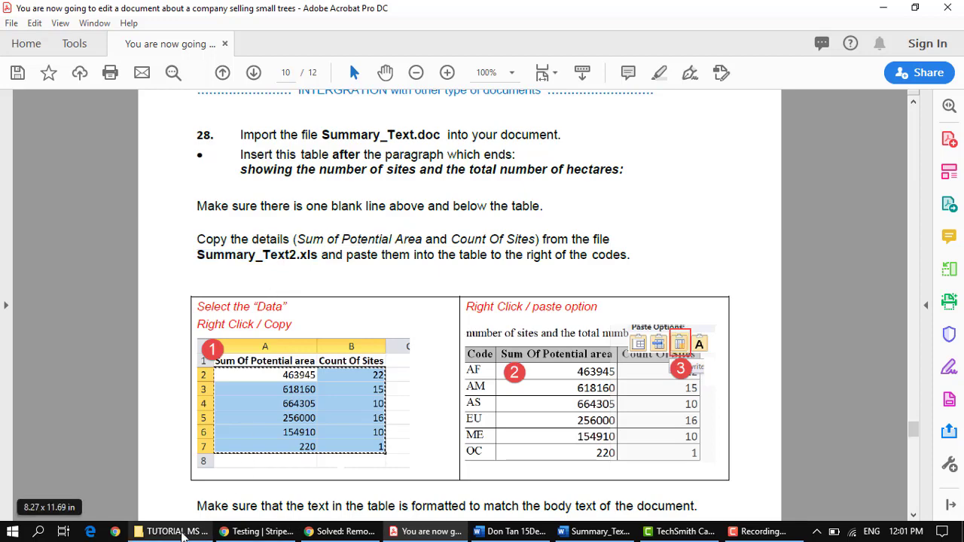
mouse_move(181, 534)
click(224, 427)
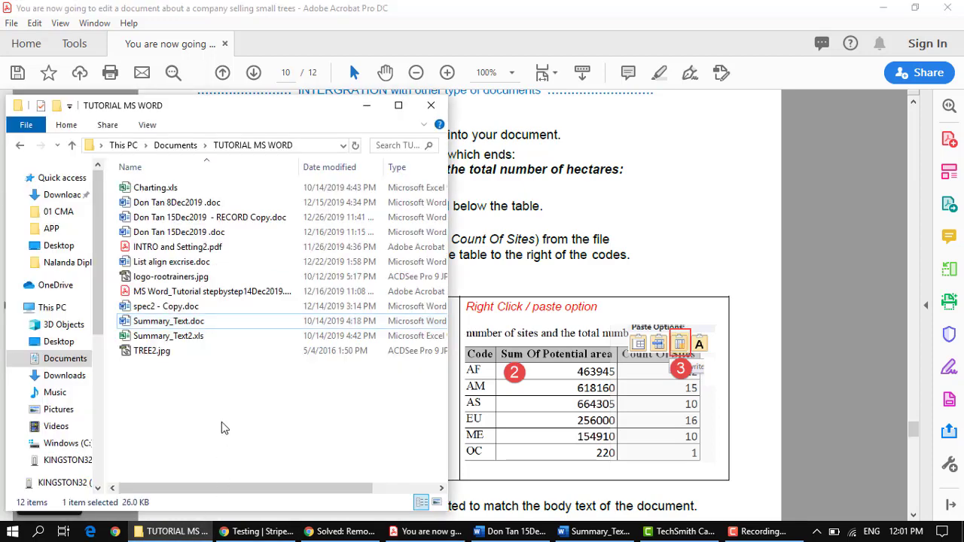
double_click(181, 336)
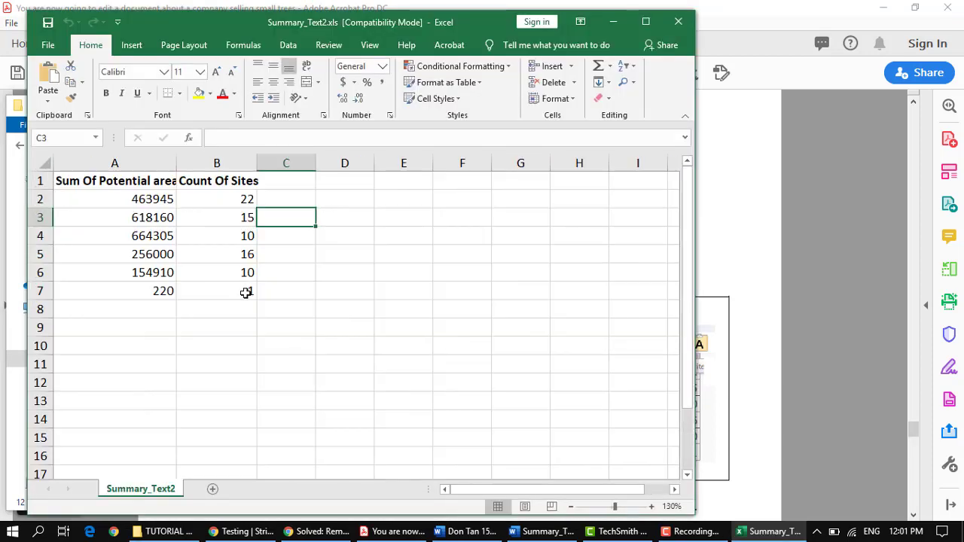
Autofit column A to its heading, and narrow and reposition the workbook window so only the data columns show
click(351, 273)
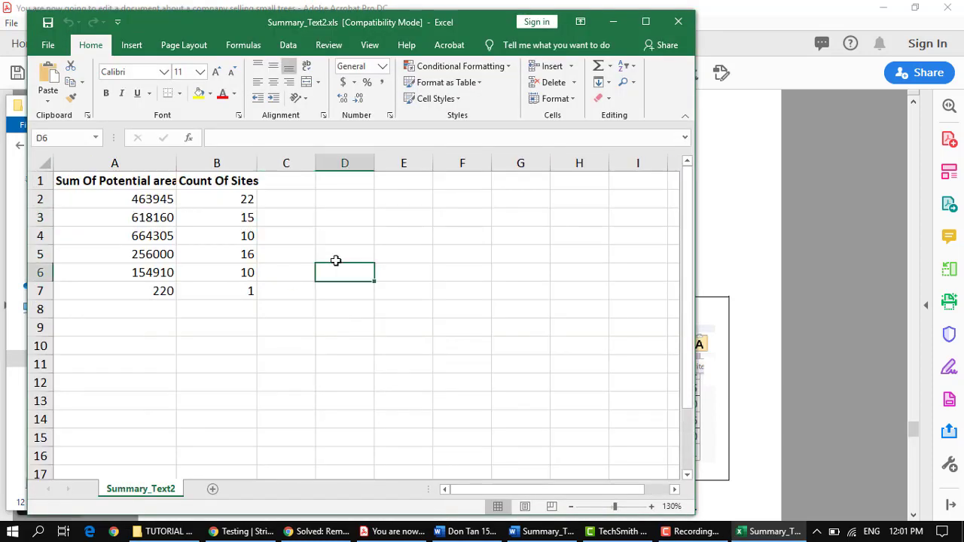
double_click(176, 164)
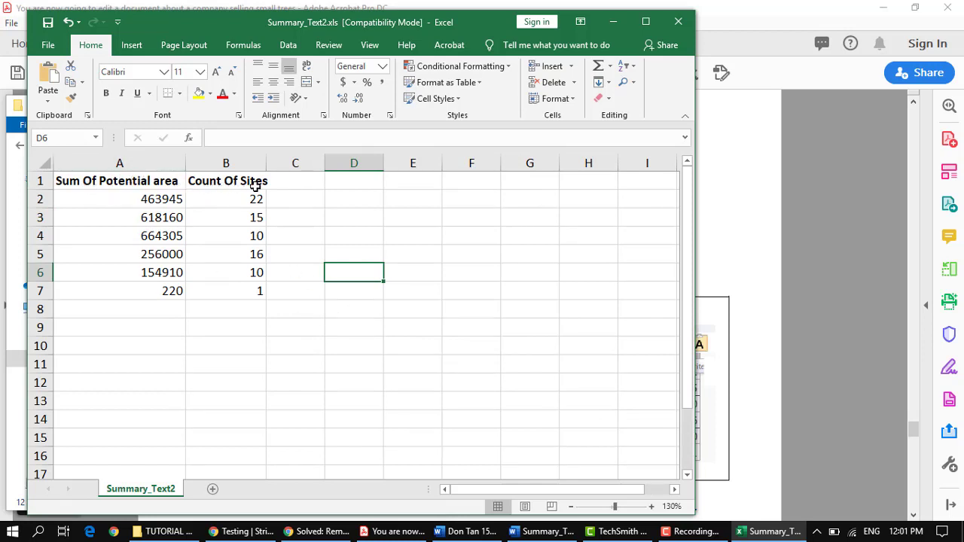
drag(204, 32, 163, 35)
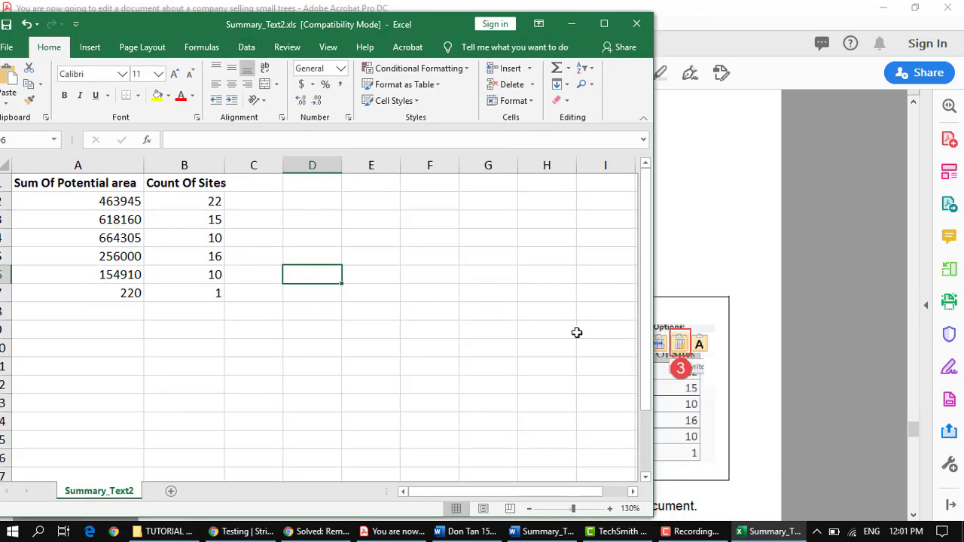
drag(650, 334, 279, 339)
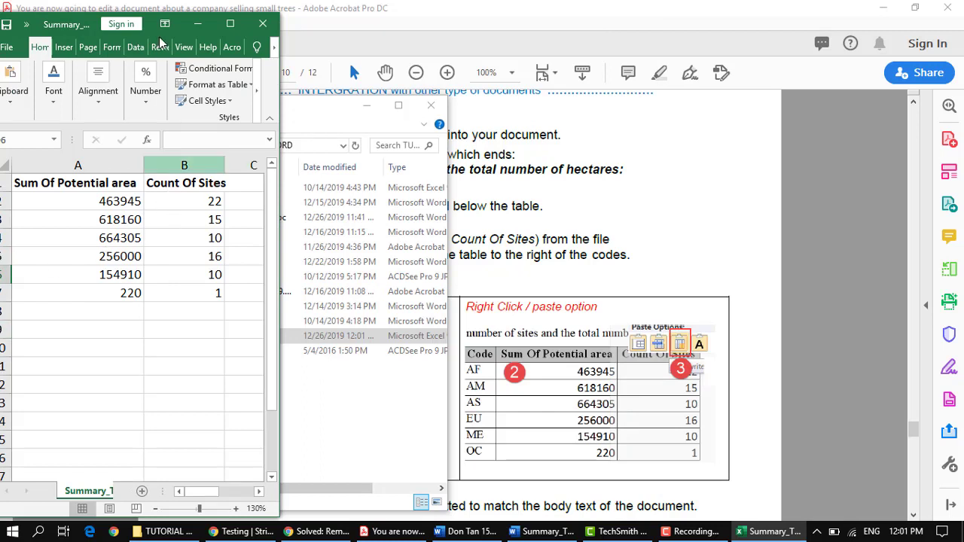
drag(72, 22, 119, 23)
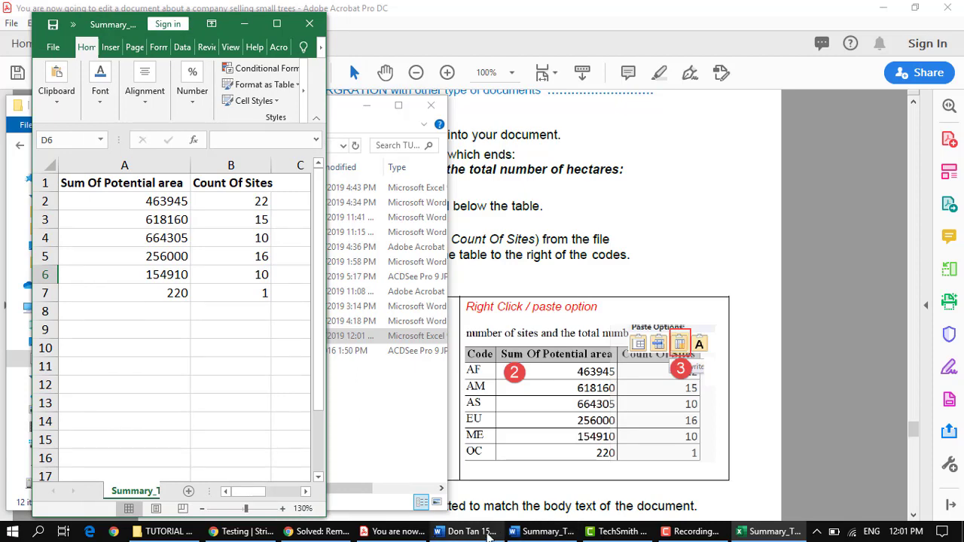
Switch to the RECORD Copy document in Word, shrink its window, and arrange it alongside the Summary_Text2.xls workbook
mouse_move(485, 536)
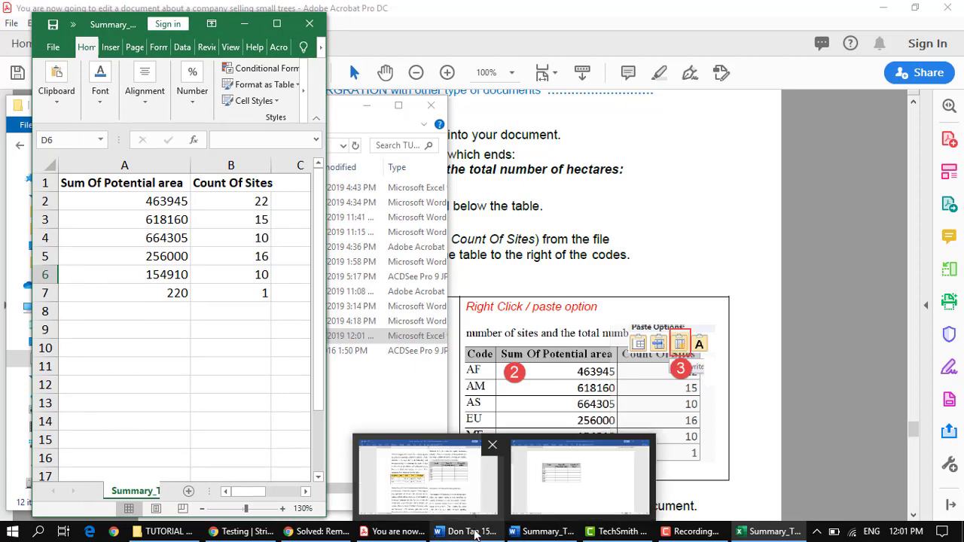
click(444, 478)
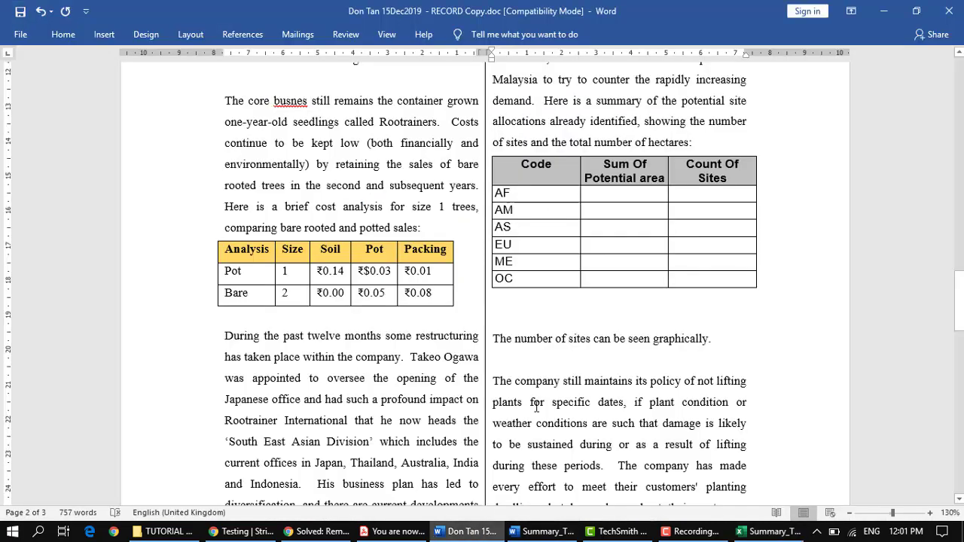
click(916, 15)
drag(173, 11, 408, 19)
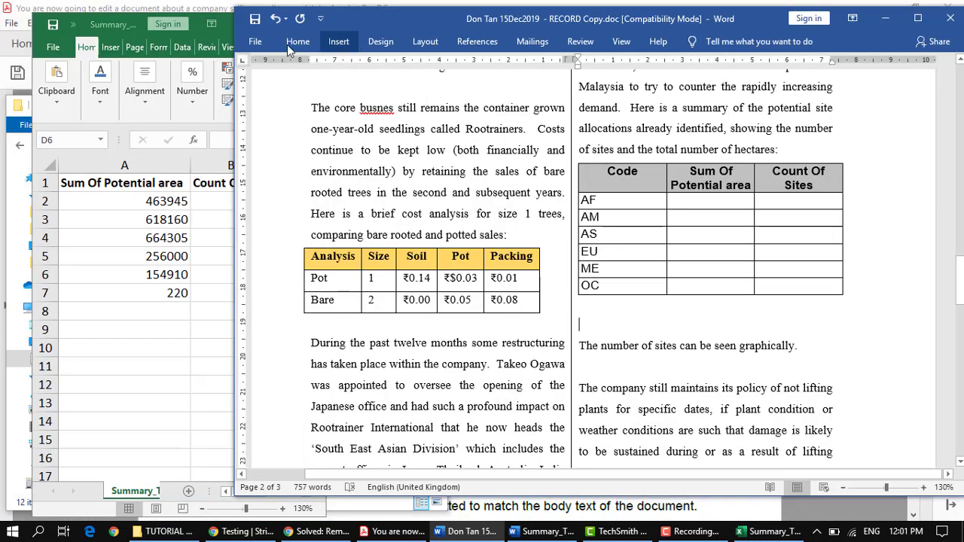
click(88, 24)
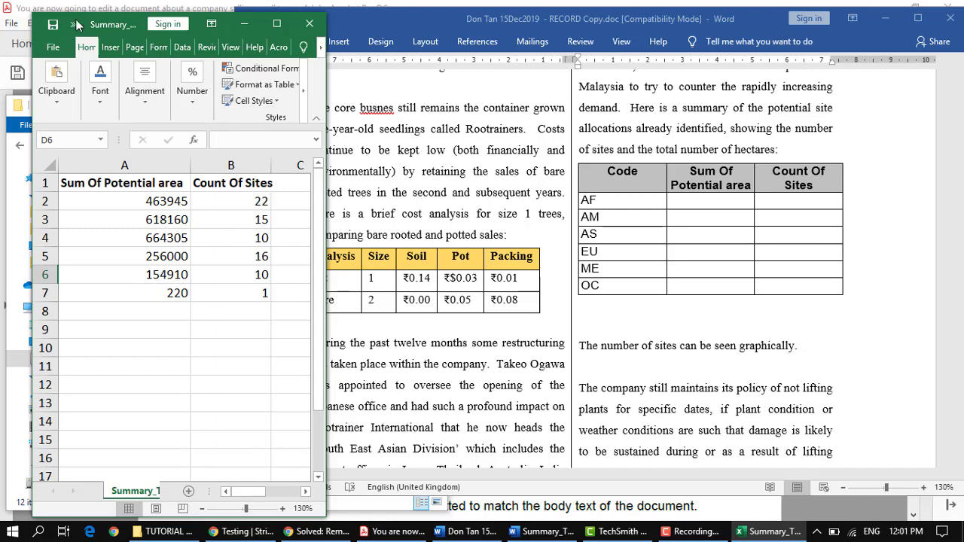
drag(76, 25, 332, 21)
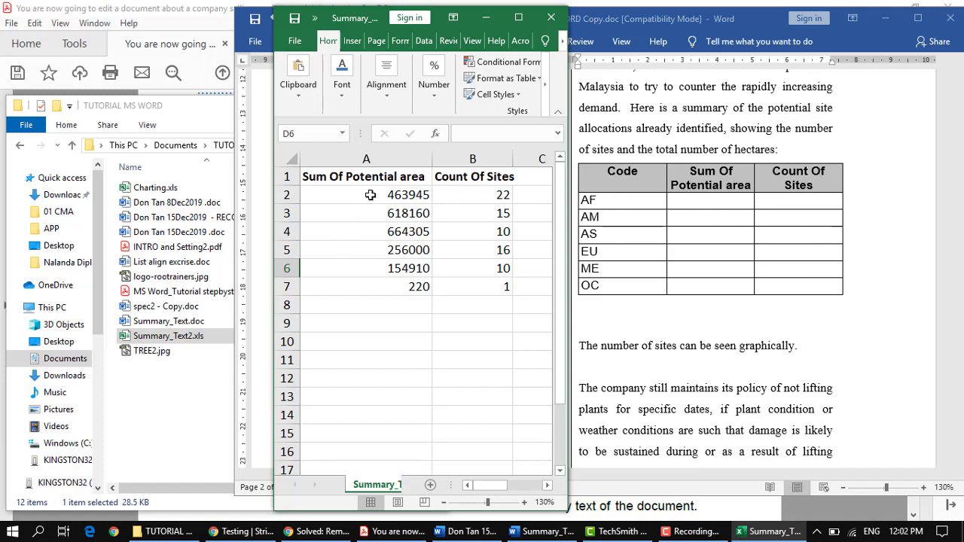
Maximize the Summary_Text2.xls workbook and copy the Sum Of Potential area and Count Of Sites values in A2:B7, without the headings
double_click(360, 17)
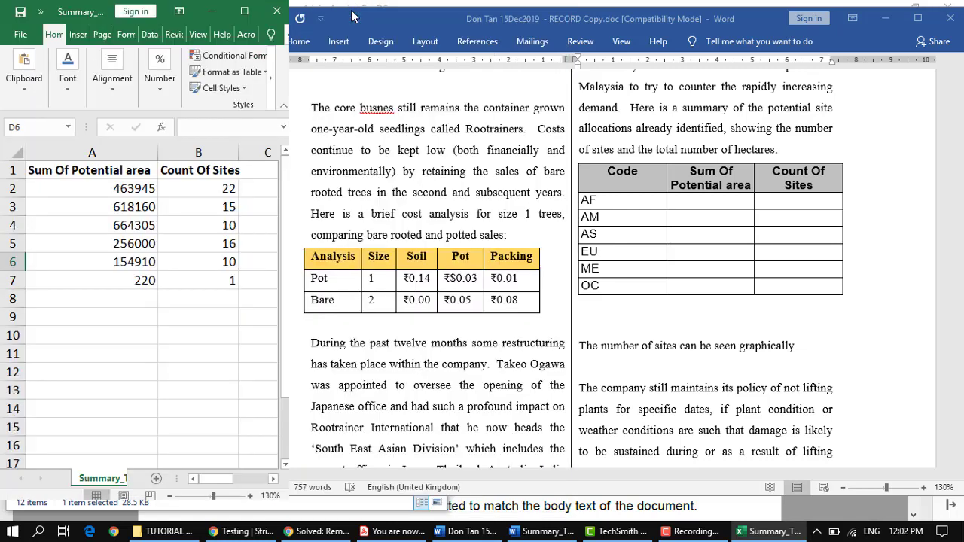
click(76, 186)
drag(98, 187, 211, 275)
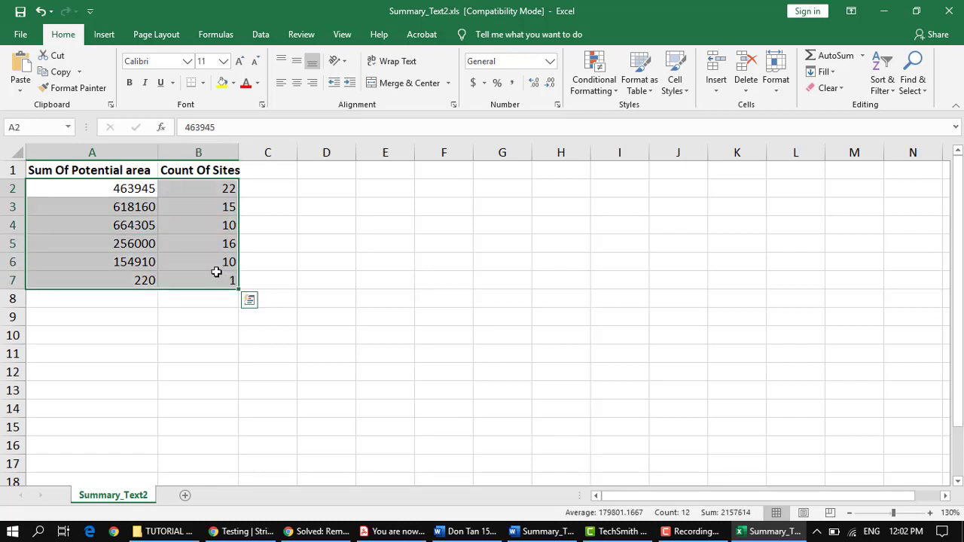
click(213, 278)
click(66, 188)
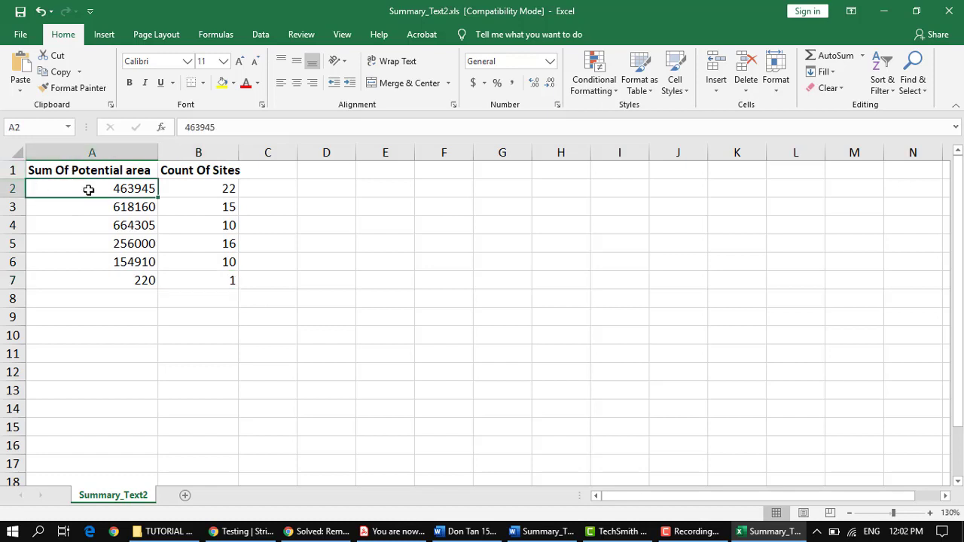
drag(88, 190, 203, 287)
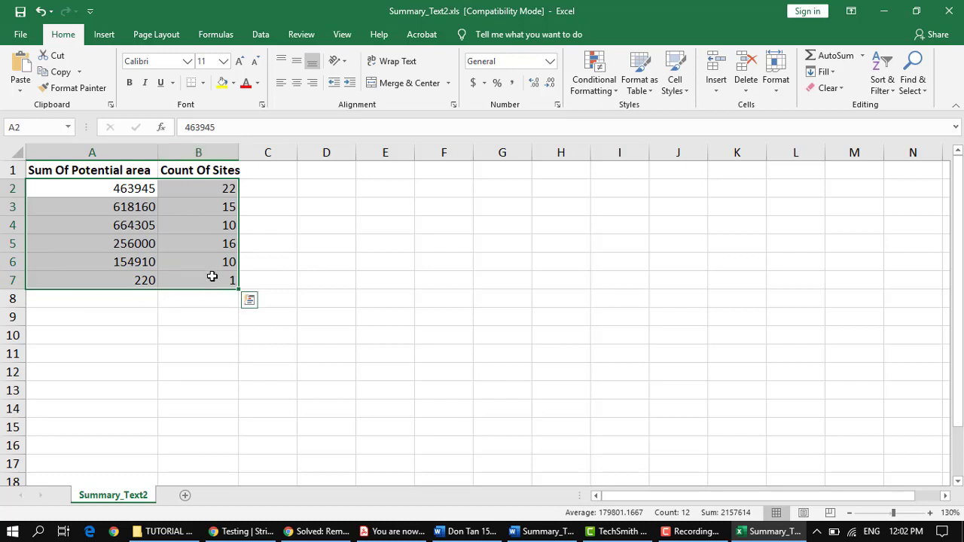
right_click(183, 263)
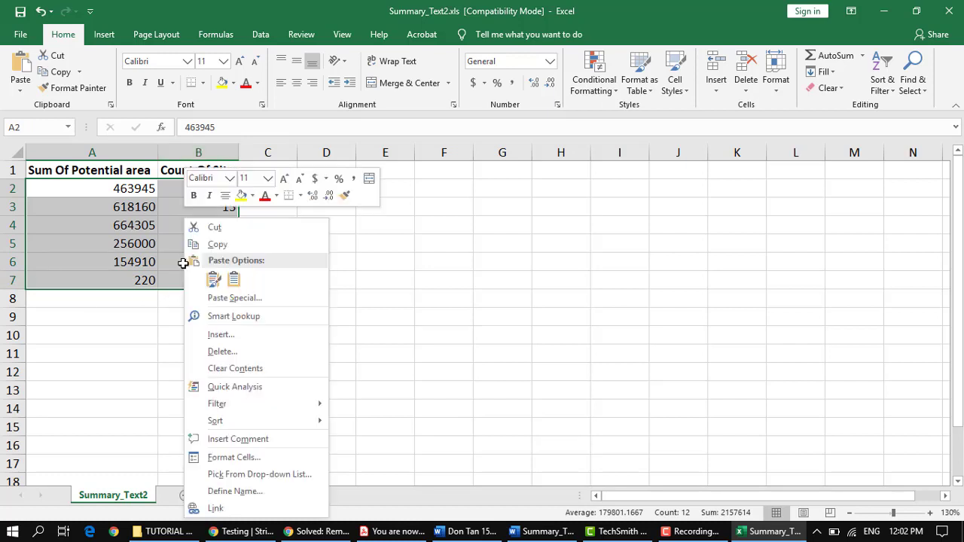
click(215, 244)
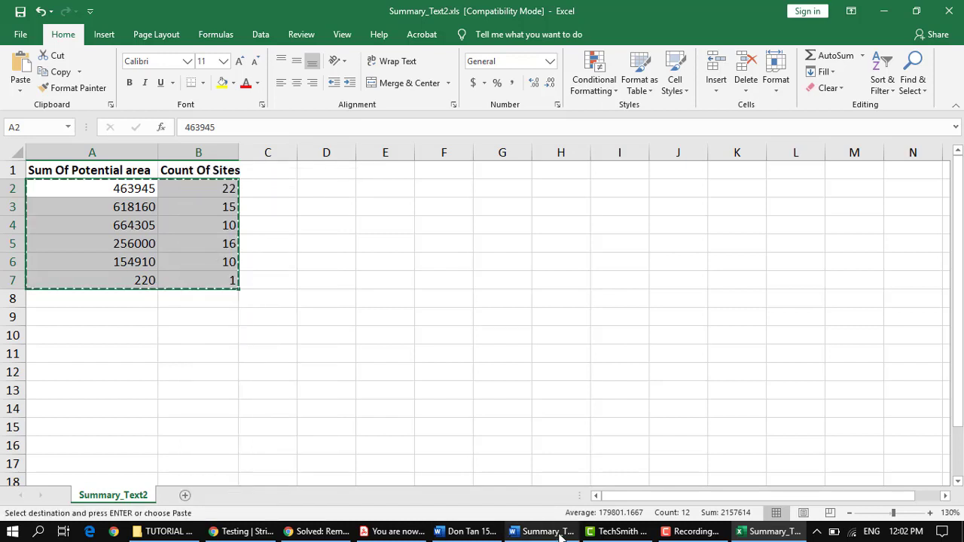
Paste the copied values into the RECORD Copy table with Overwrite Cells, starting at the AF row's Sum Of Potential area cell
mouse_move(555, 530)
click(470, 533)
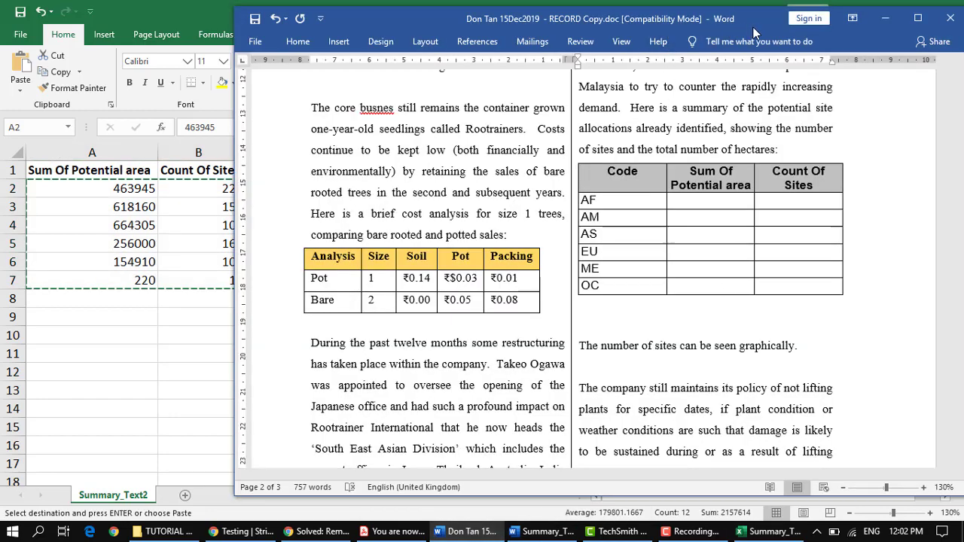
click(687, 201)
ctrl+scroll(688, 201, up, 2)
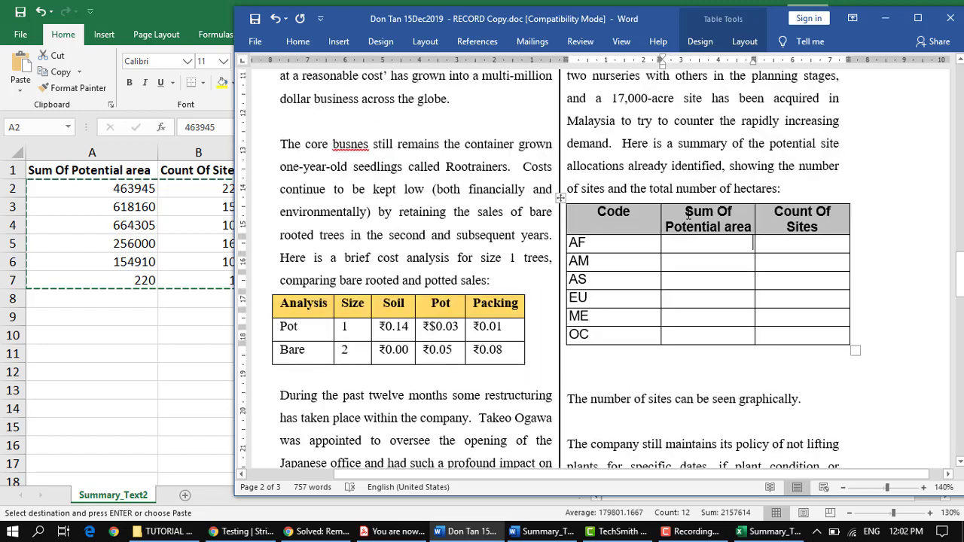
ctrl+scroll(692, 217, up, 2)
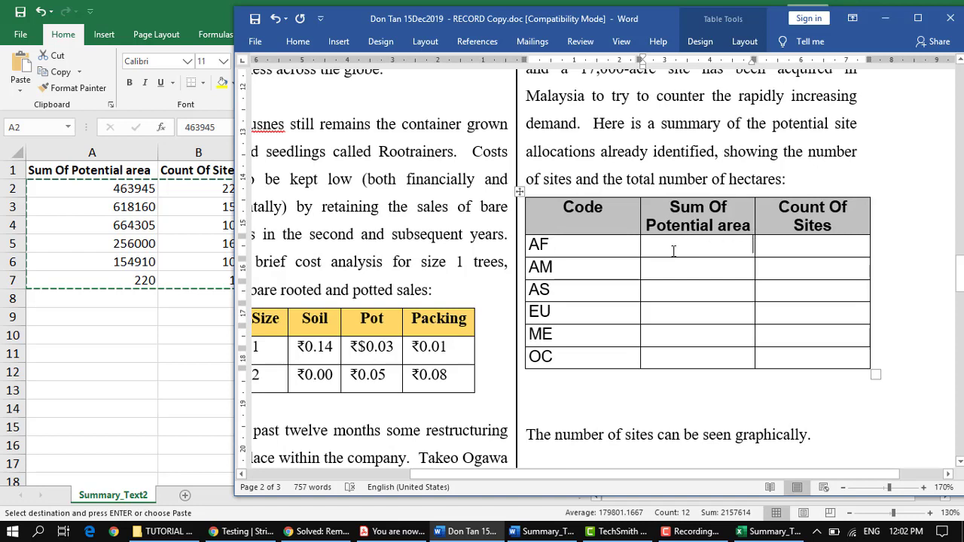
right_click(673, 248)
click(660, 247)
right_click(660, 247)
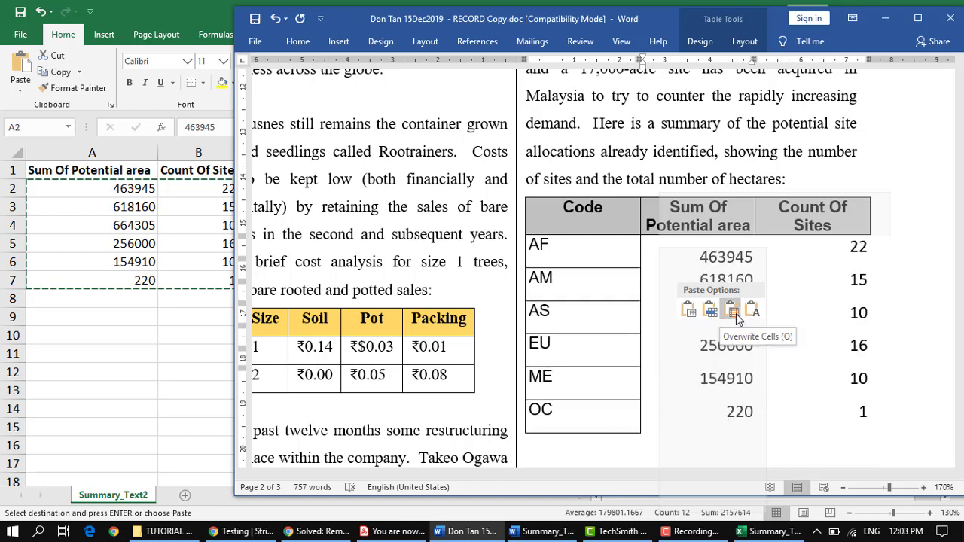
click(737, 315)
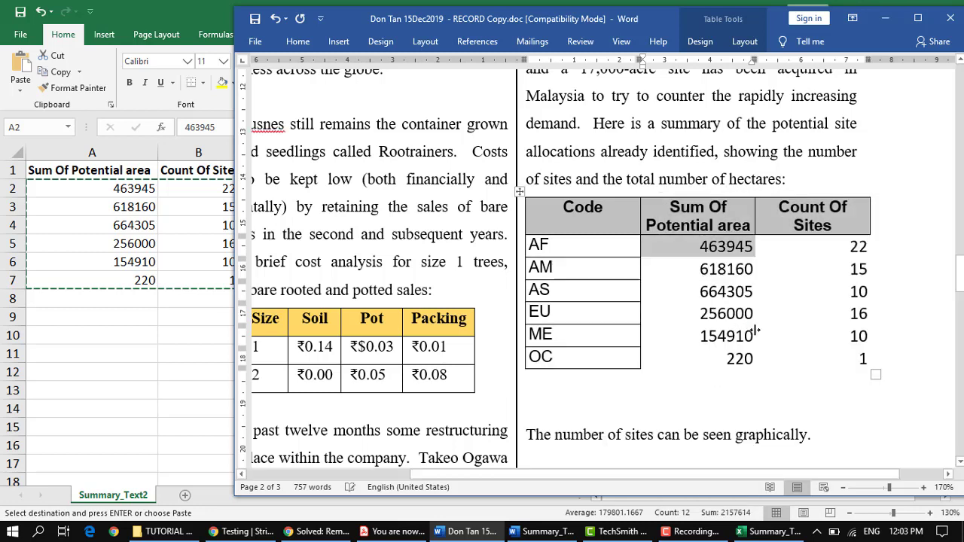
click(818, 399)
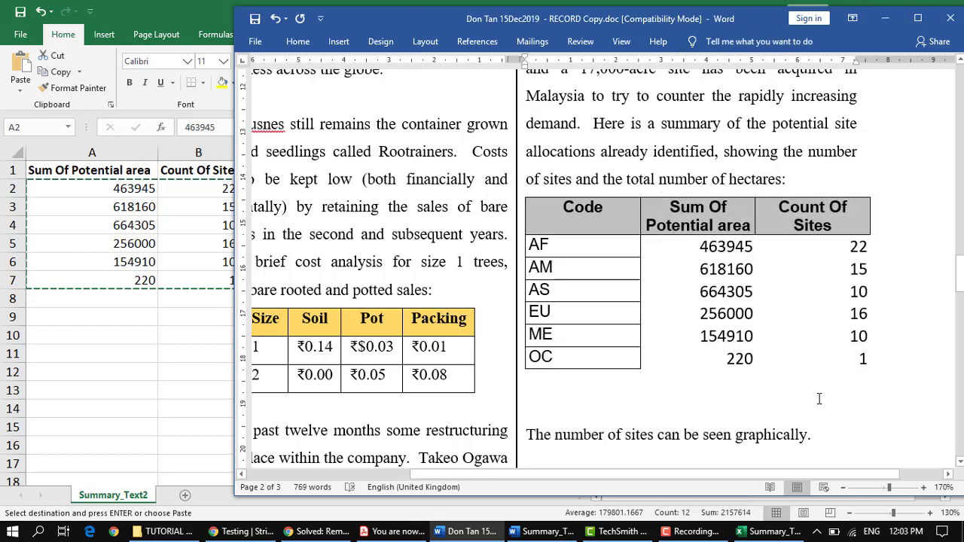
Maximize the document, keep the ribbon permanently expanded, and apply All Borders to the whole Code and site summary table
double_click(632, 25)
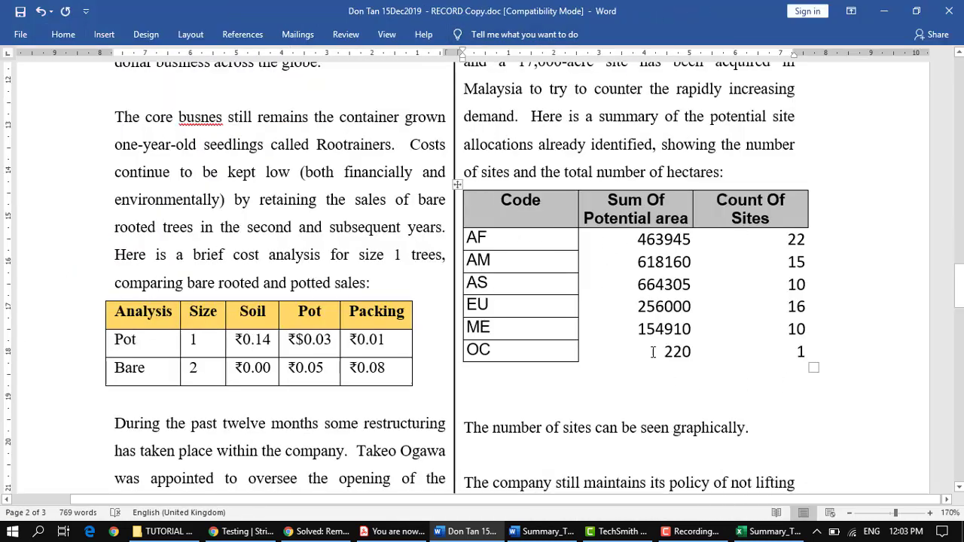
scroll(677, 309, down, 2)
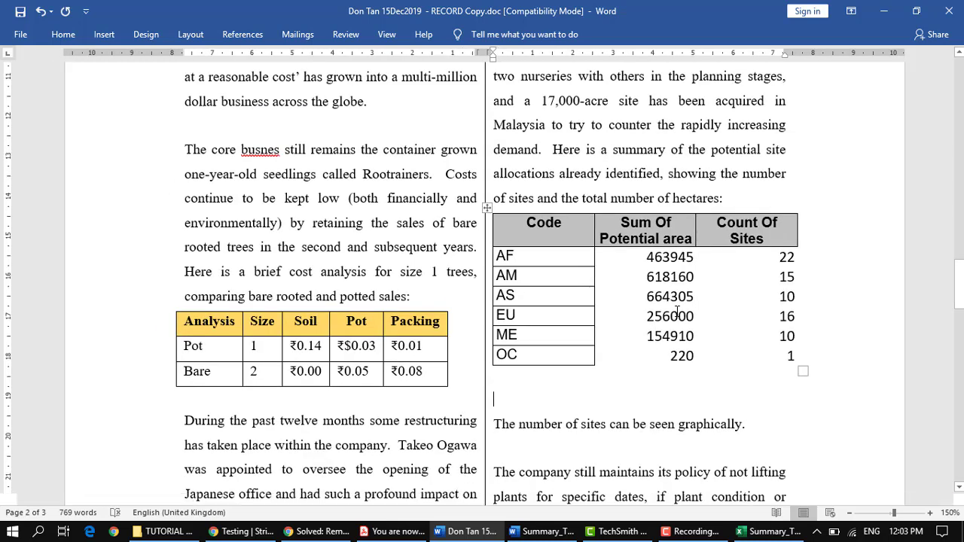
click(488, 211)
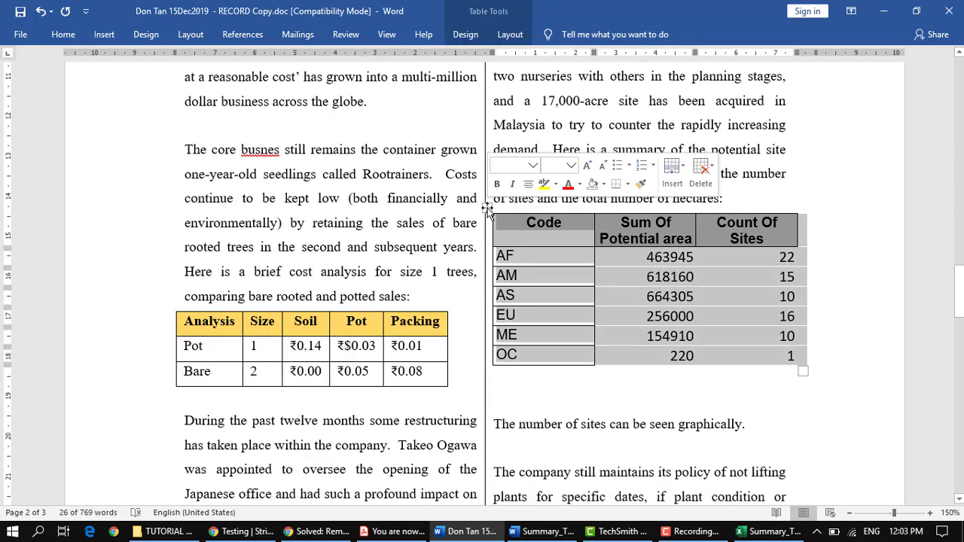
click(481, 11)
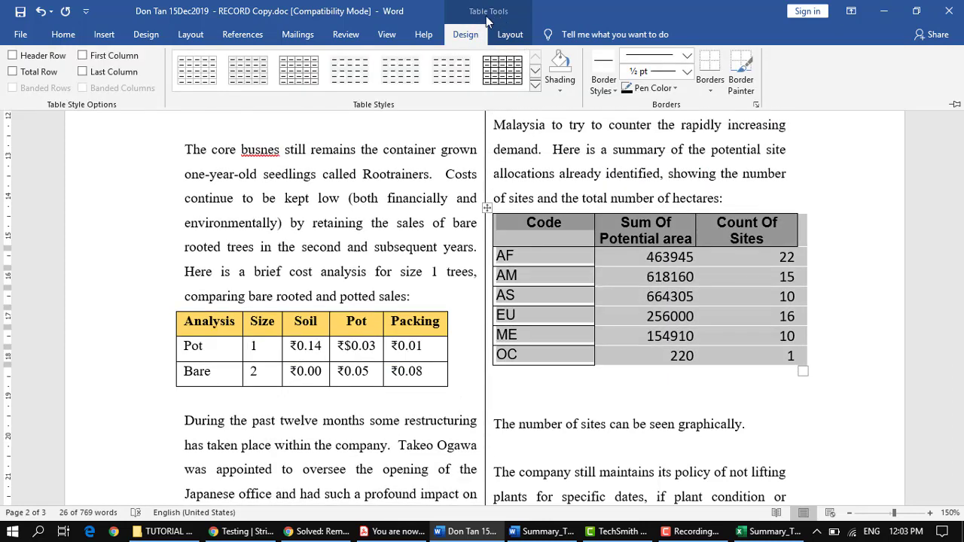
click(487, 210)
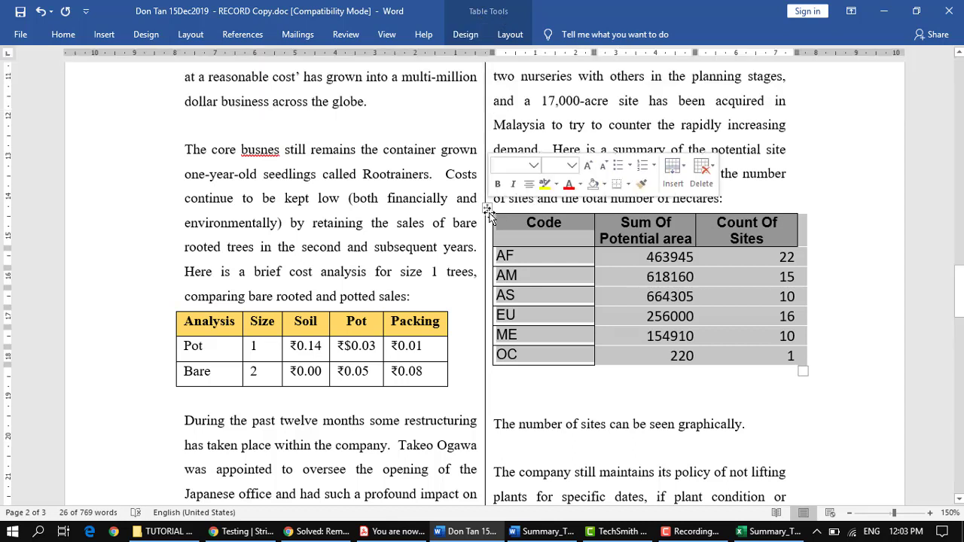
click(465, 34)
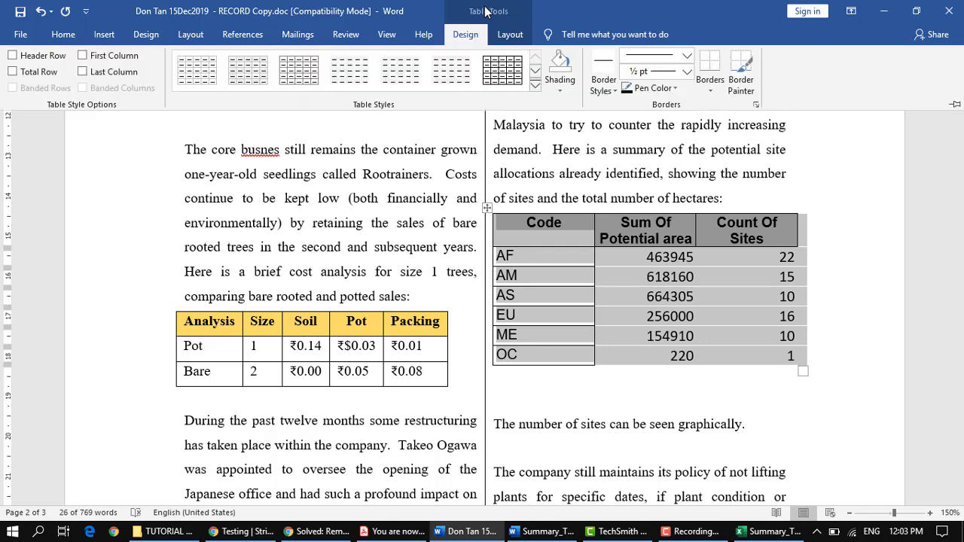
right_click(833, 82)
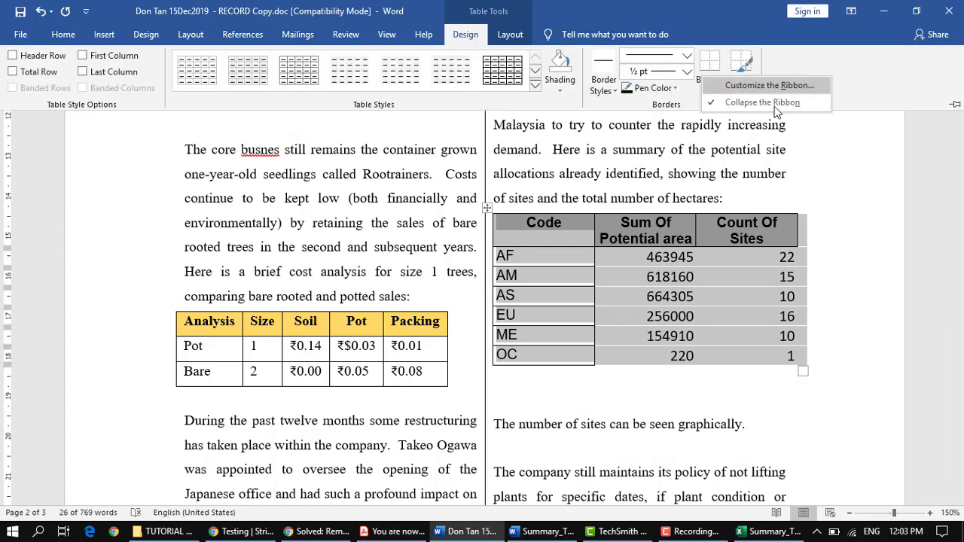
click(874, 100)
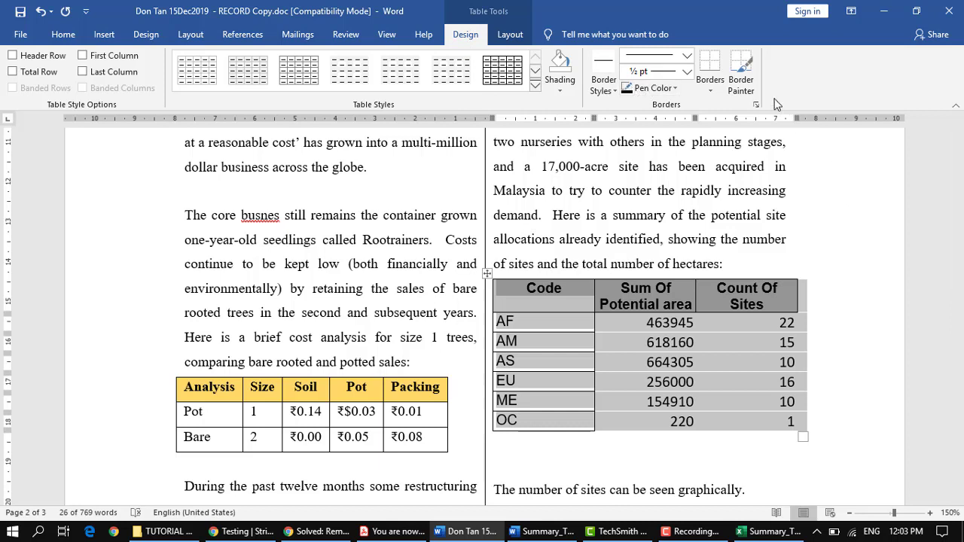
click(709, 83)
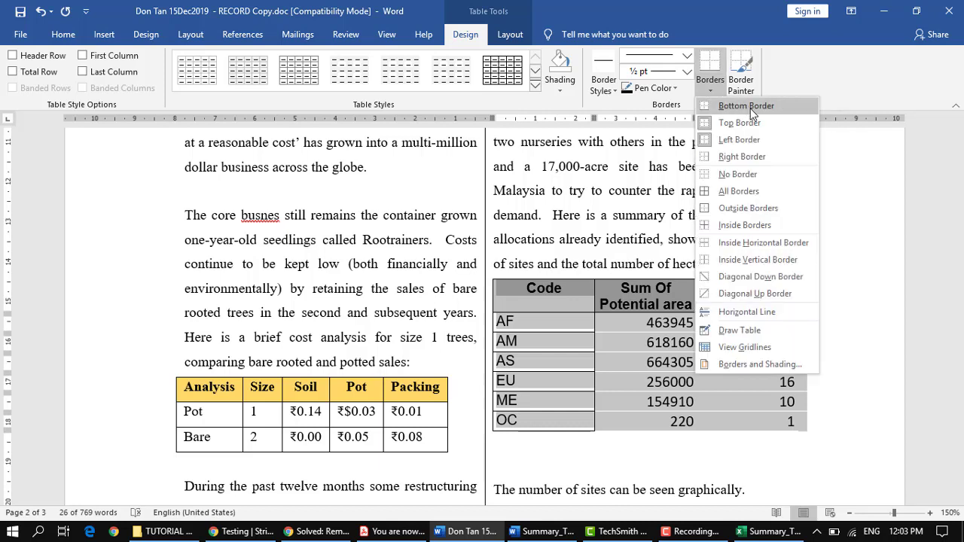
click(764, 194)
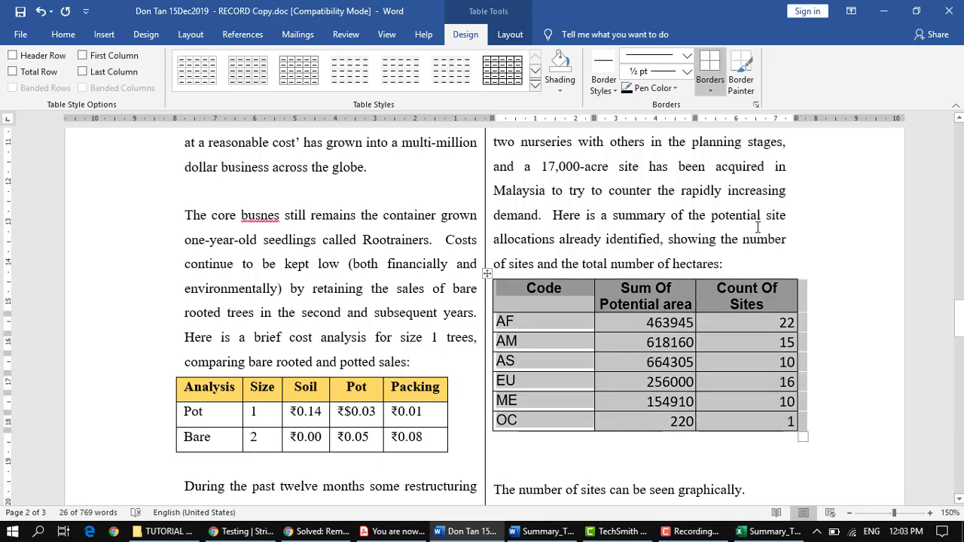
click(734, 382)
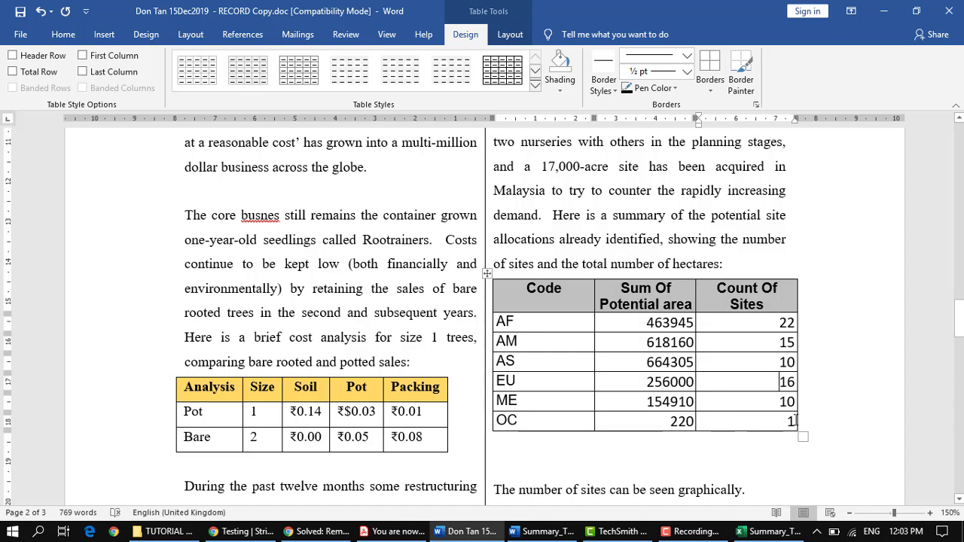
Compare the font of the body paragraph above the site summary table with the font of the table's AF cell
click(530, 323)
double_click(528, 320)
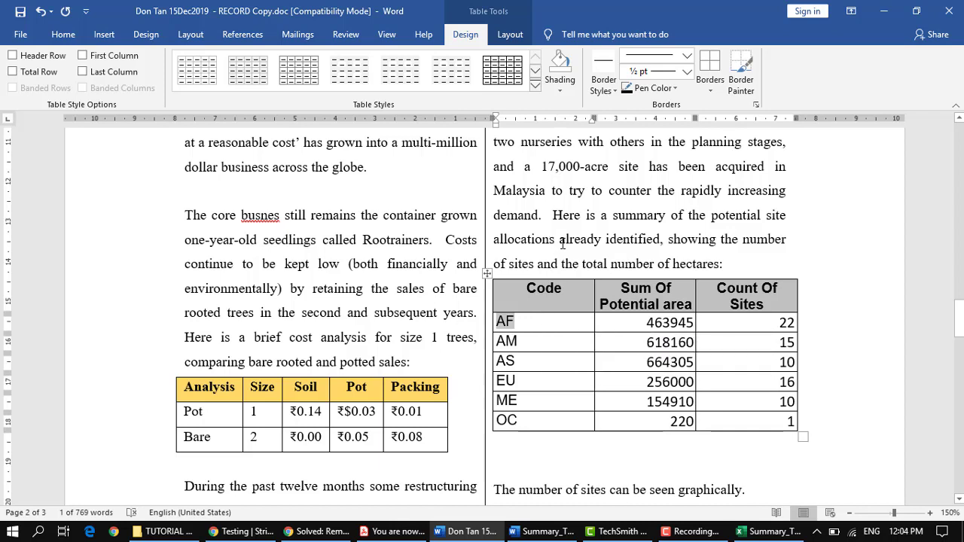
click(551, 320)
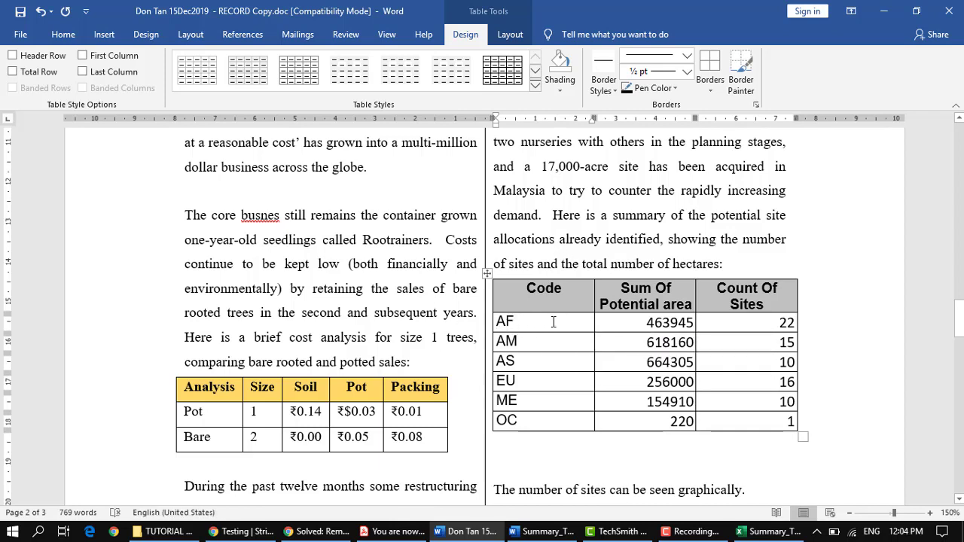
drag(604, 239, 533, 194)
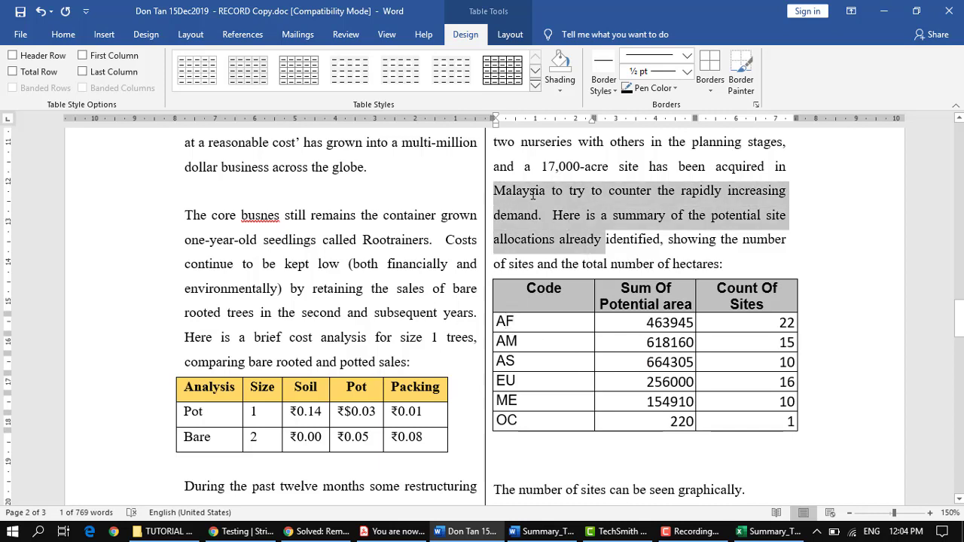
click(563, 215)
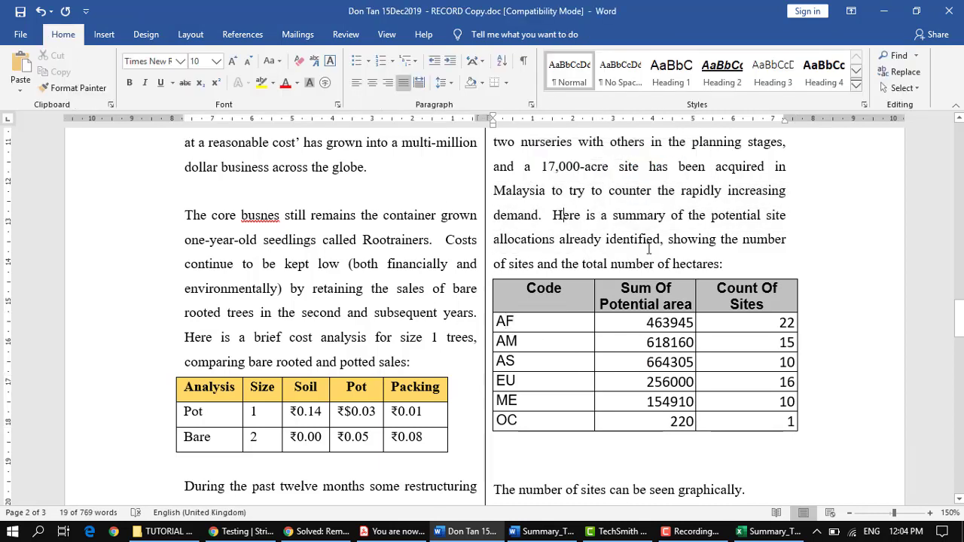
drag(640, 233, 551, 190)
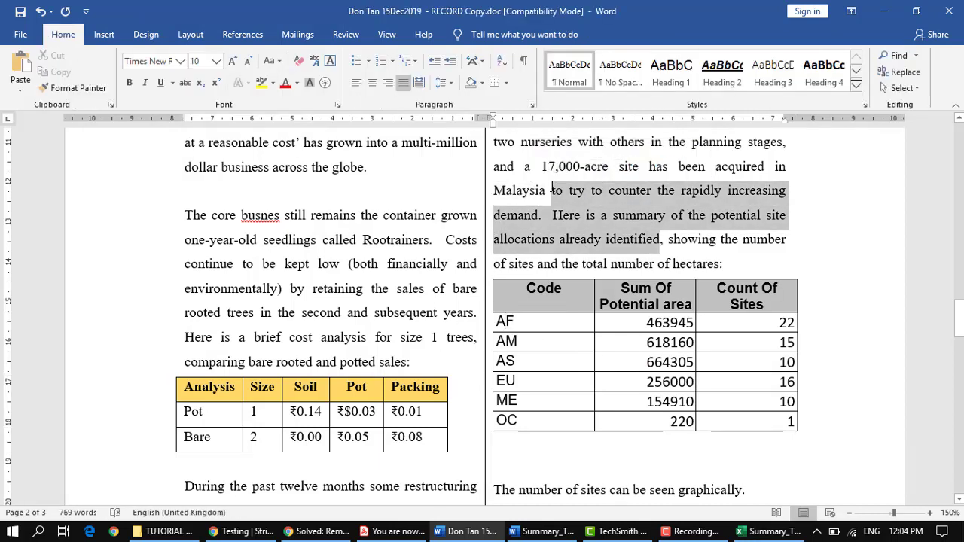
click(552, 324)
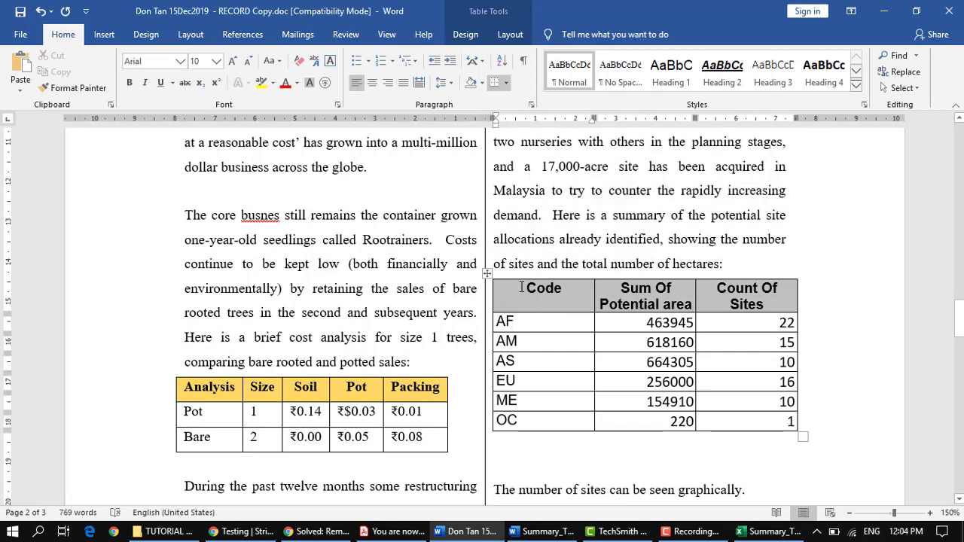
Match the whole Code and site summary table to the body text by setting its font to Times New Roman, size 10
drag(522, 287, 788, 420)
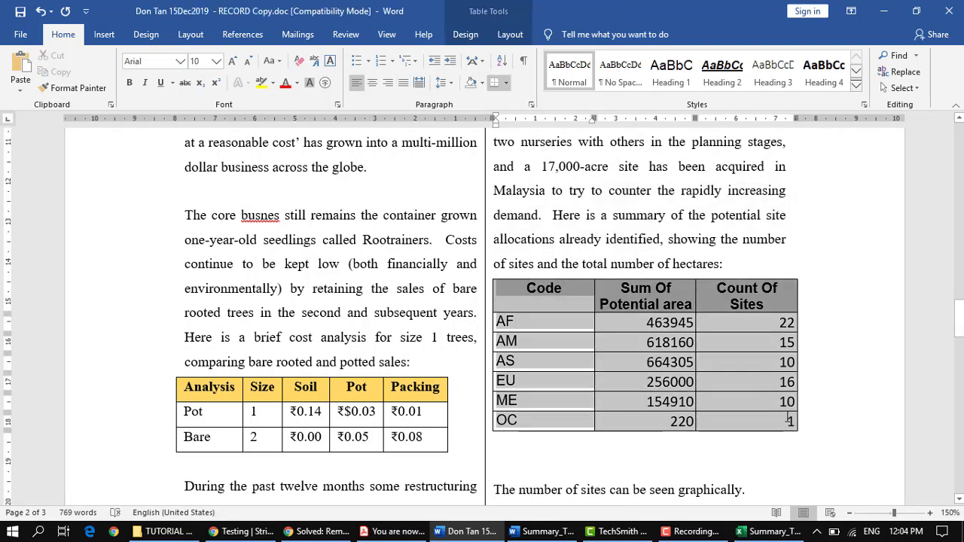
drag(788, 419, 789, 420)
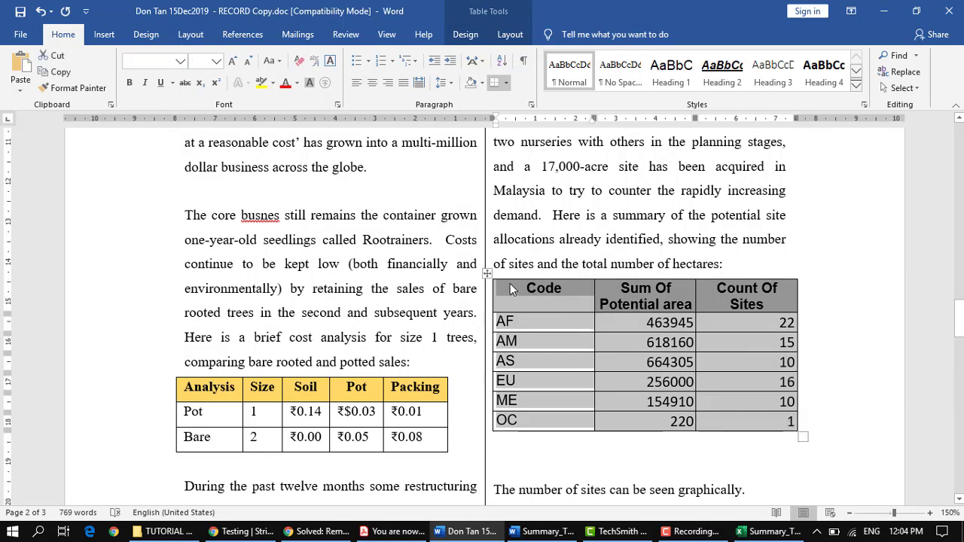
click(180, 62)
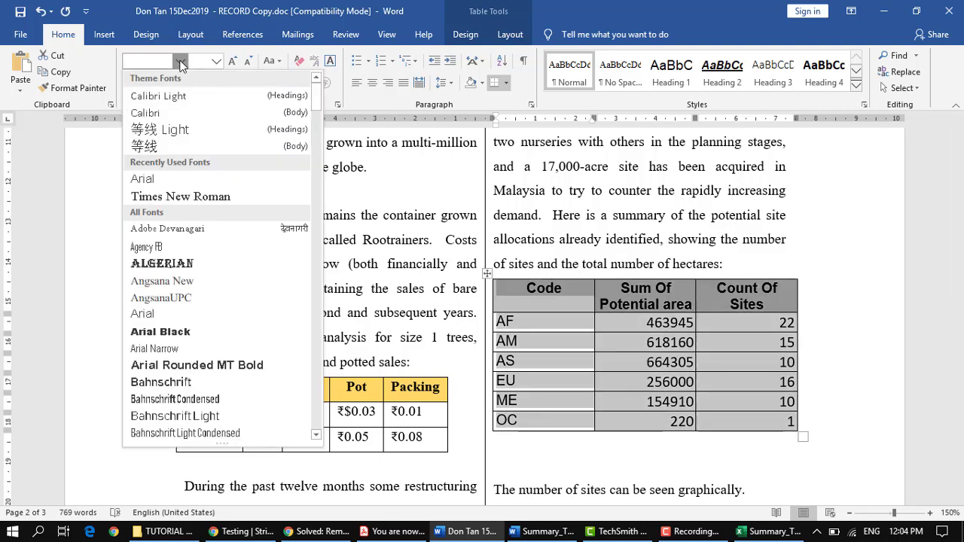
click(209, 196)
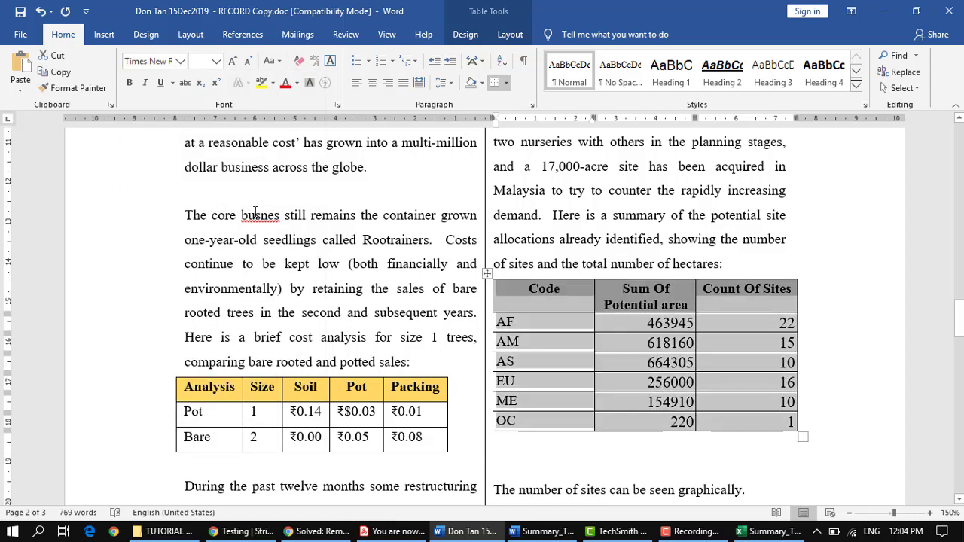
drag(241, 216, 357, 241)
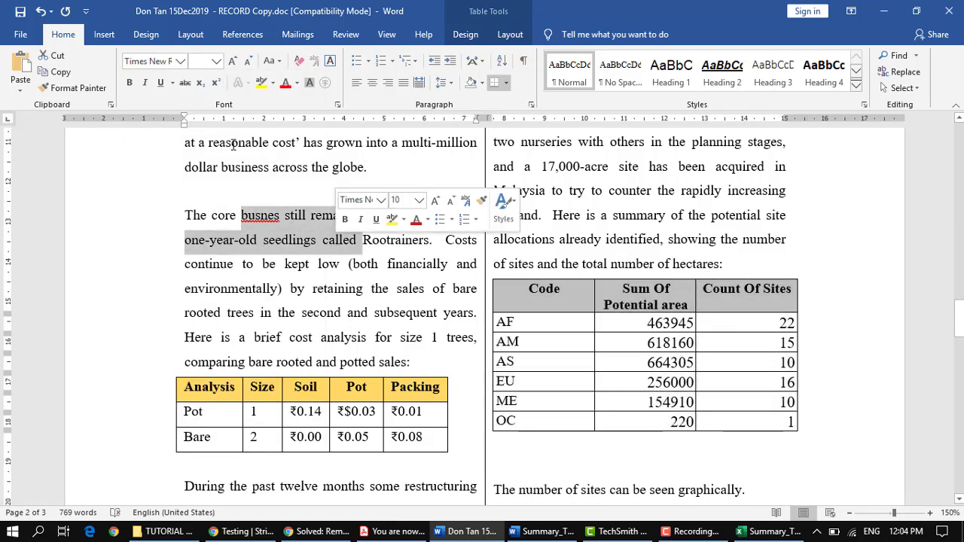
drag(525, 287, 780, 419)
click(217, 61)
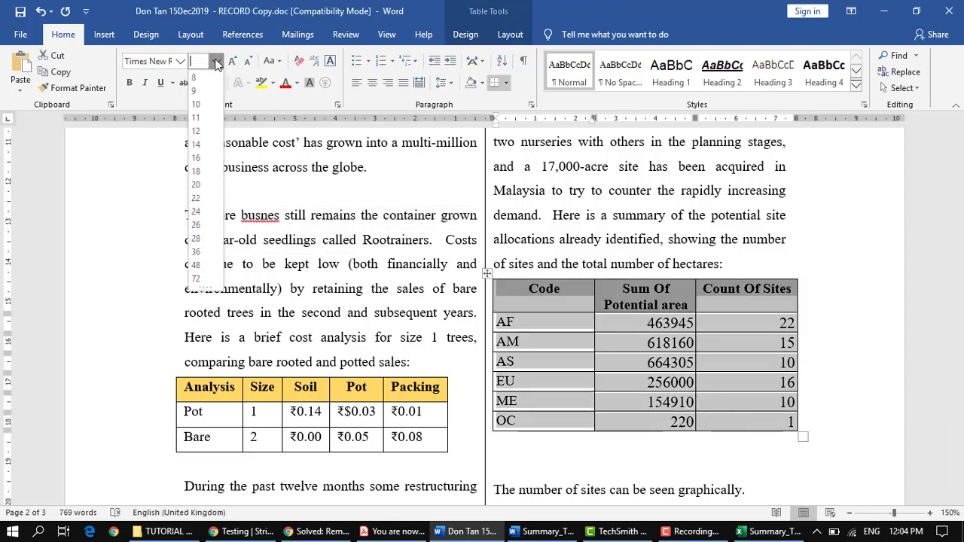
click(209, 105)
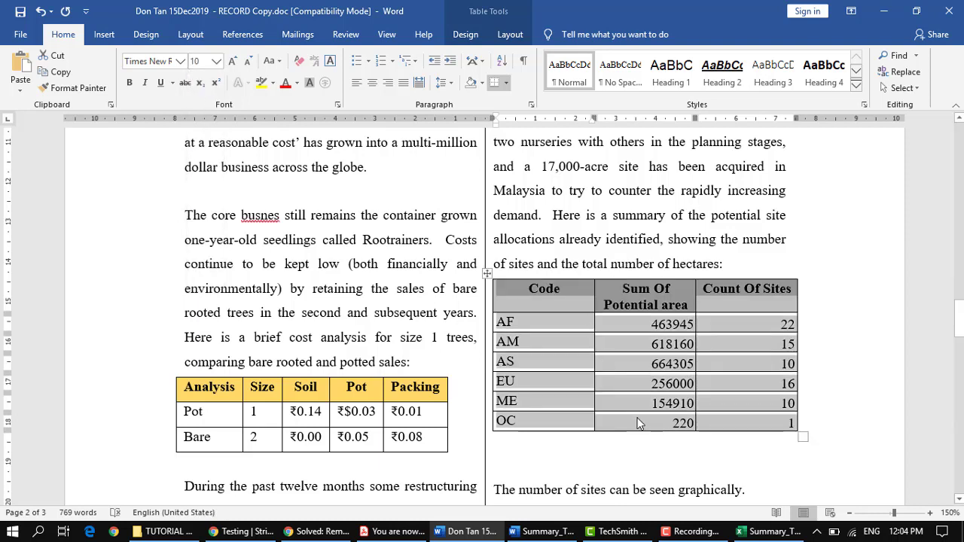
click(760, 424)
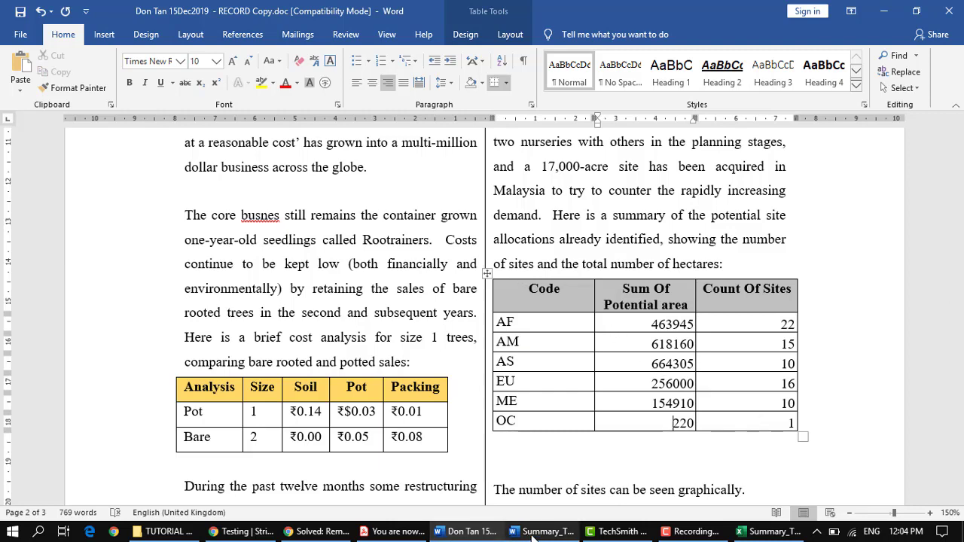
Switch to the PDF instructions and read the table formatting requirement and item 29 about importing the bar chart from Charting.xls
click(410, 536)
scroll(418, 324, down, 1)
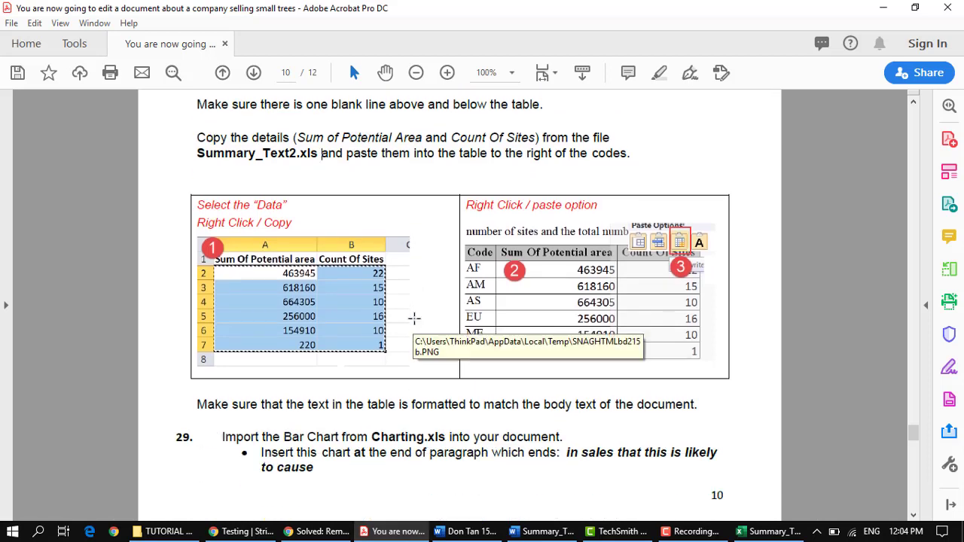
scroll(413, 318, down, 2)
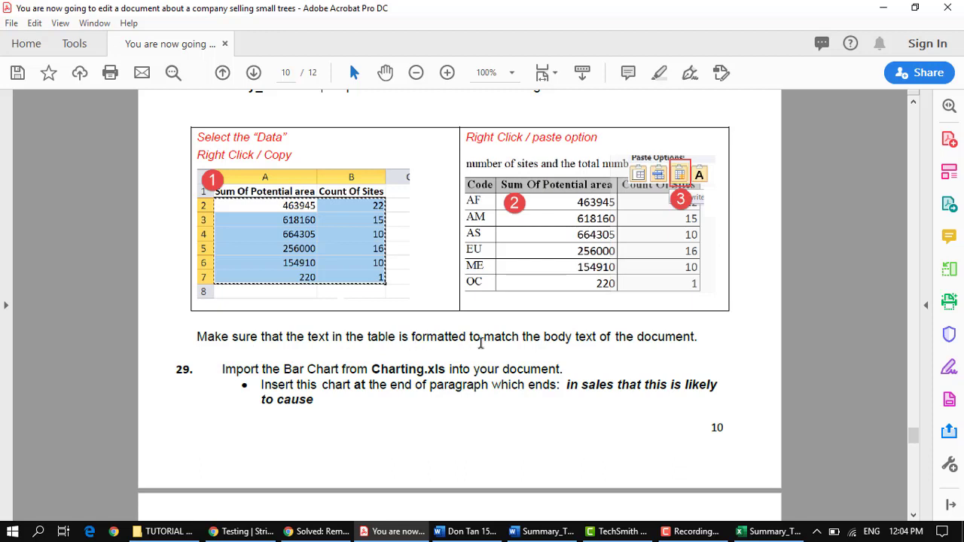
drag(694, 336, 205, 342)
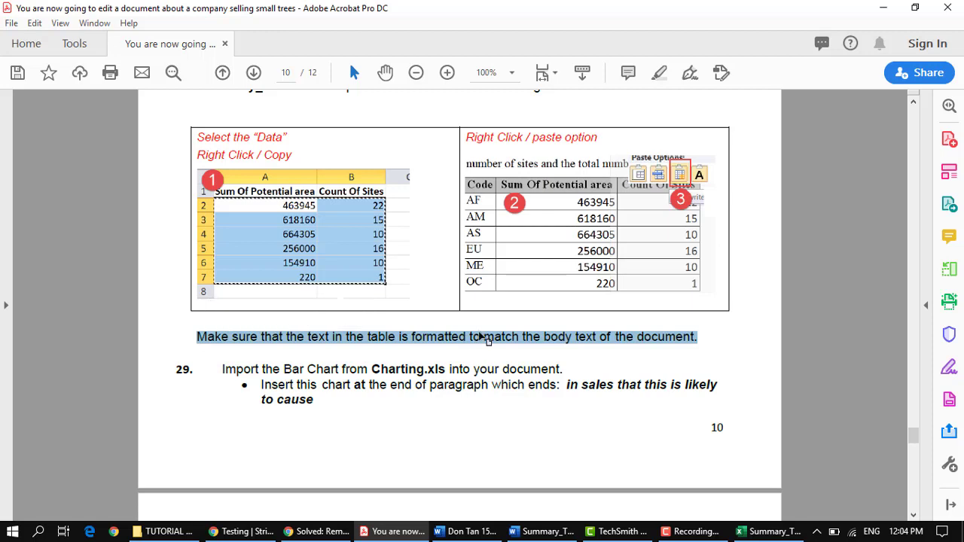
click(483, 338)
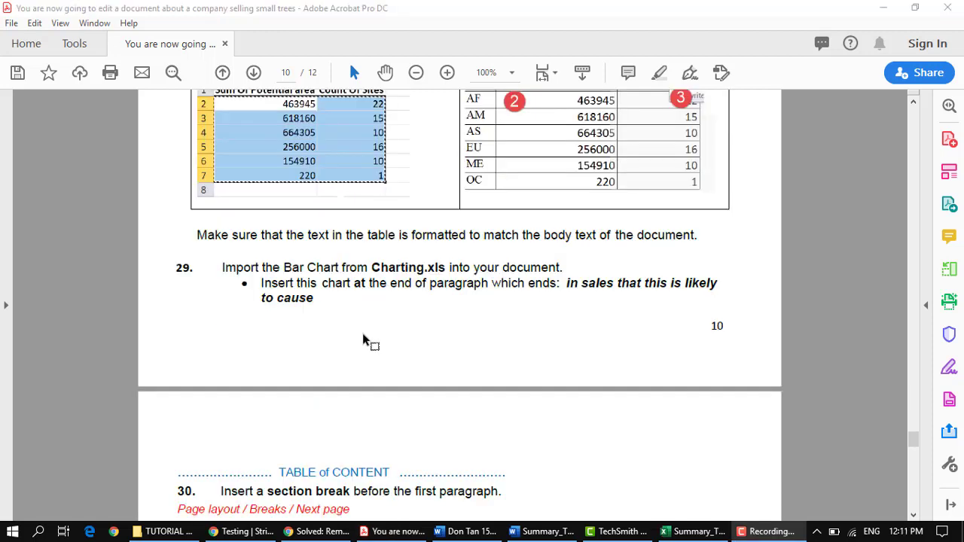
click(328, 291)
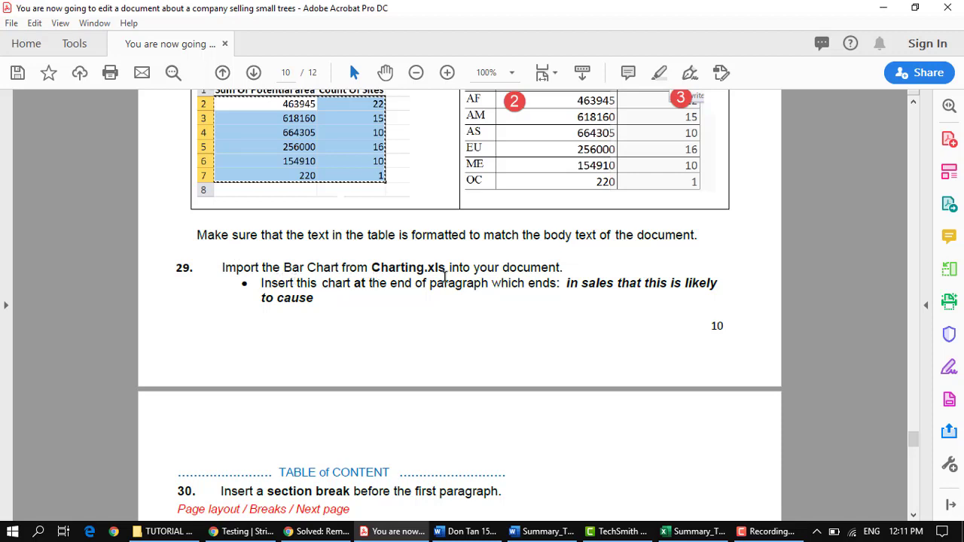
drag(447, 272, 307, 270)
click(314, 299)
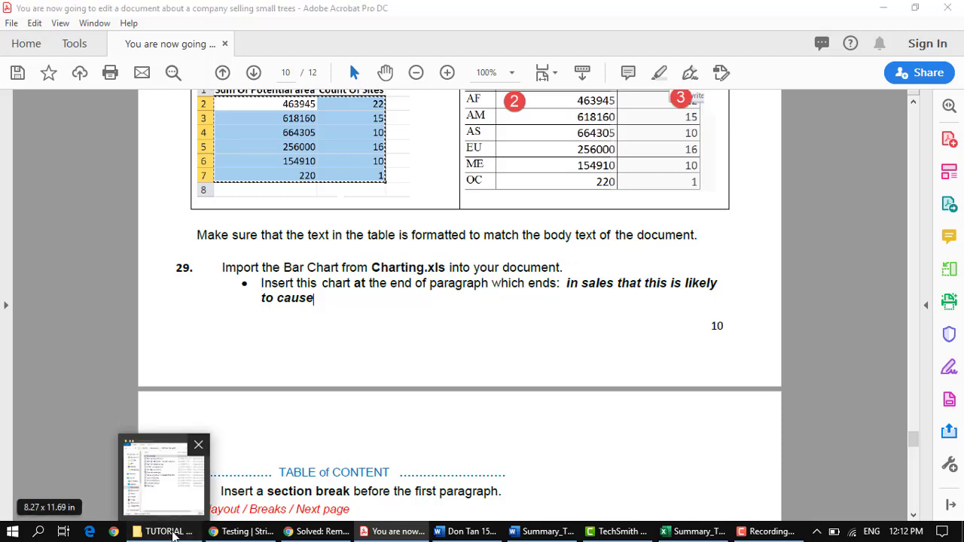
Open Charting.xls from the TUTORIAL MS WORD folder, check the required insertion point in the PDF, and copy the Count Of Sites chart
click(172, 531)
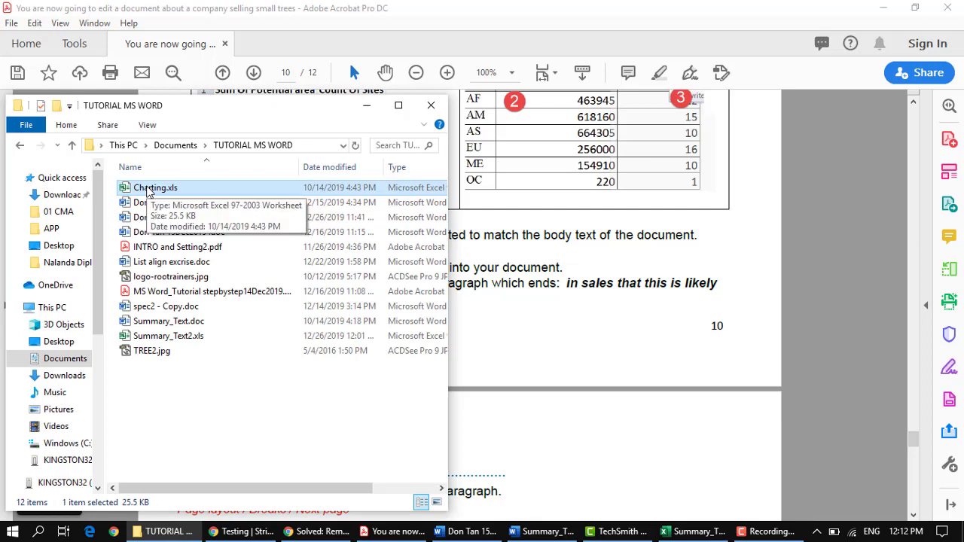
double_click(148, 192)
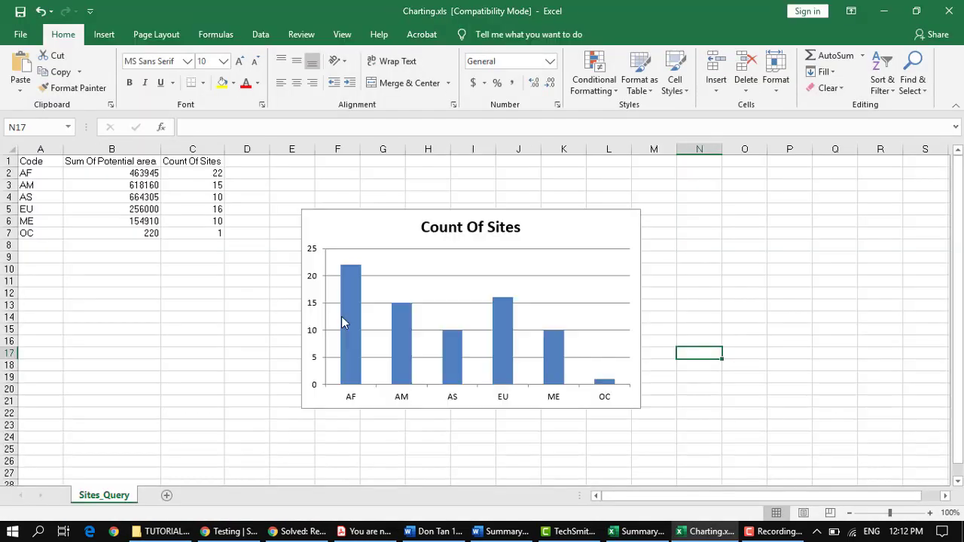
click(430, 212)
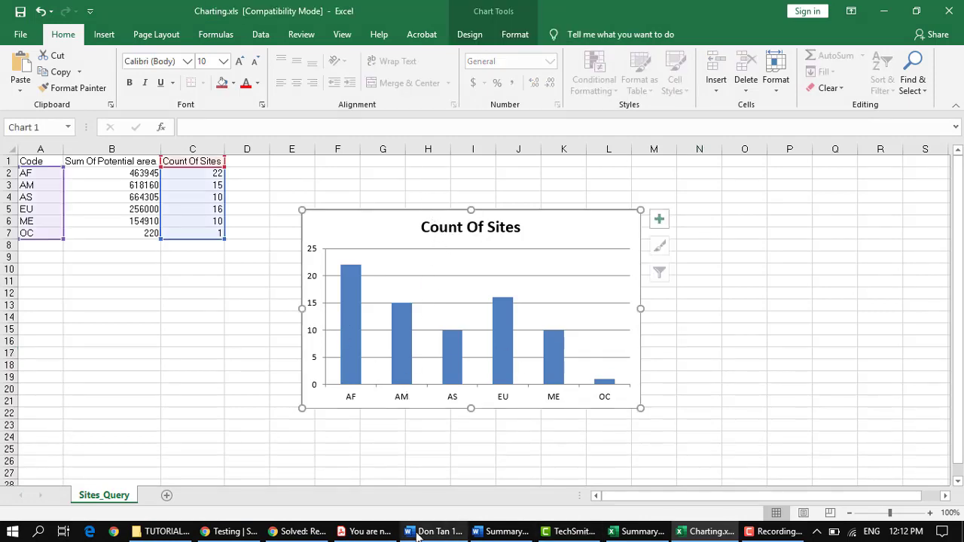
click(369, 531)
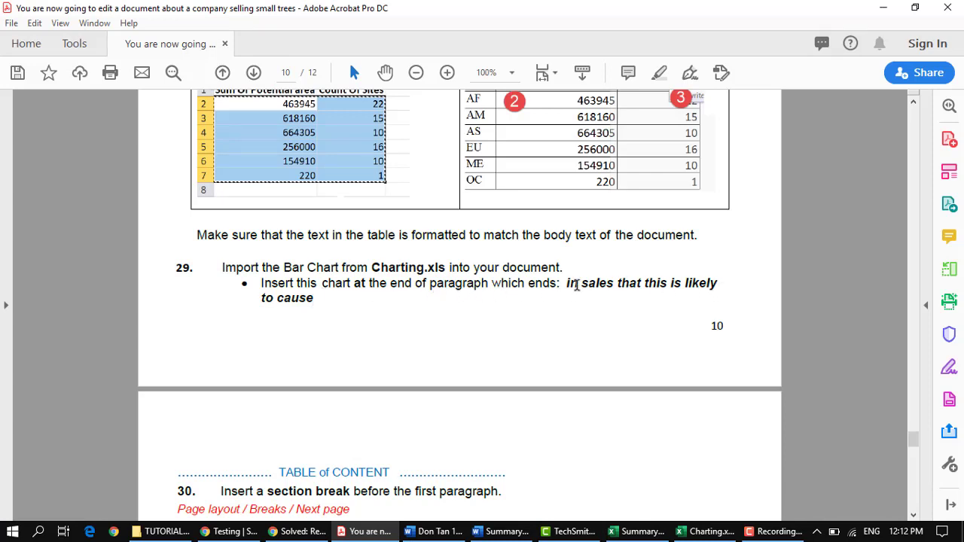
click(577, 292)
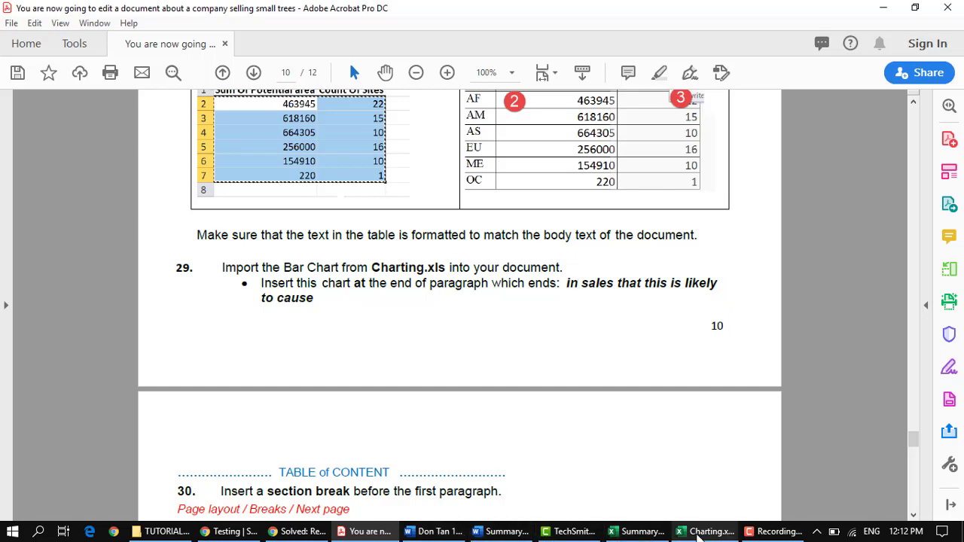
click(700, 533)
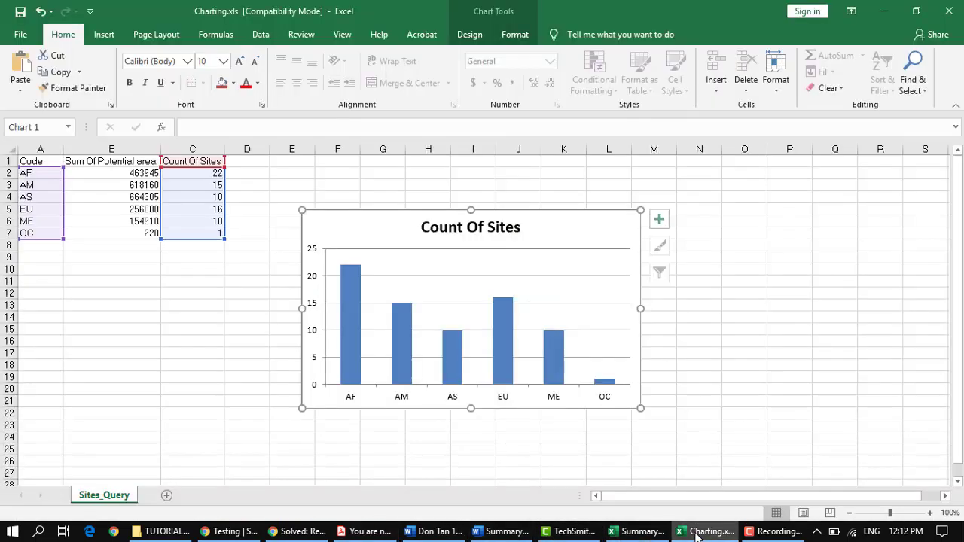
right_click(406, 211)
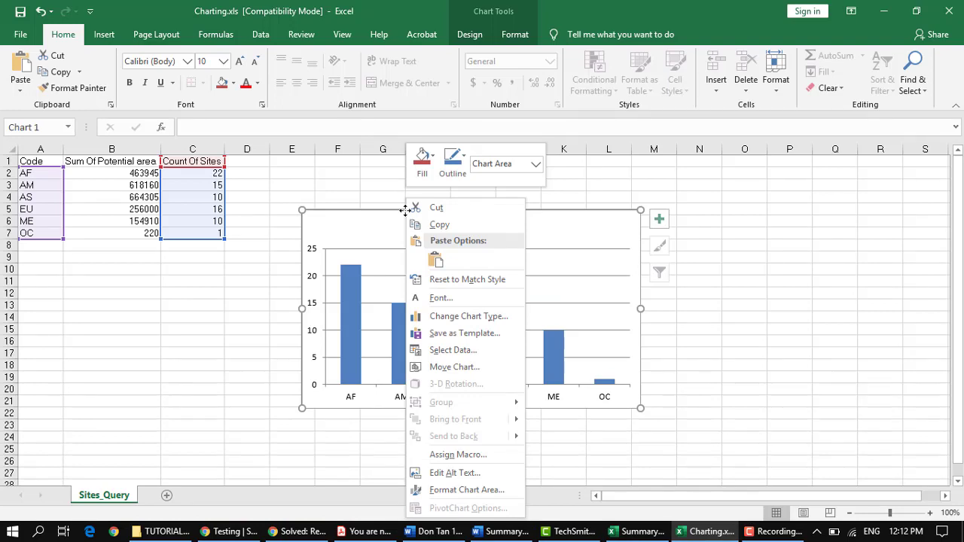
click(455, 225)
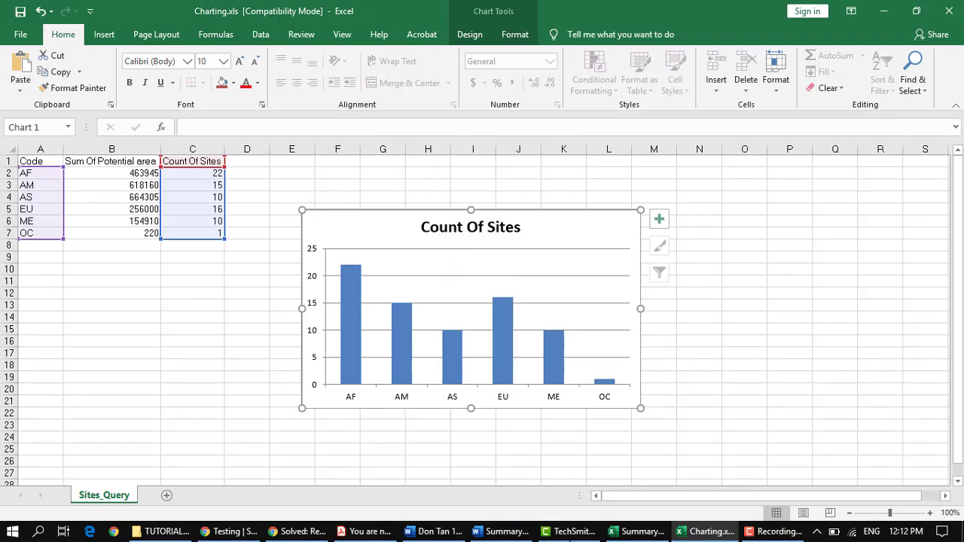
Paste the chart into the RECORD Copy document below the paragraph ending "likely to cause", using the destination theme with the workbook embedded
click(423, 532)
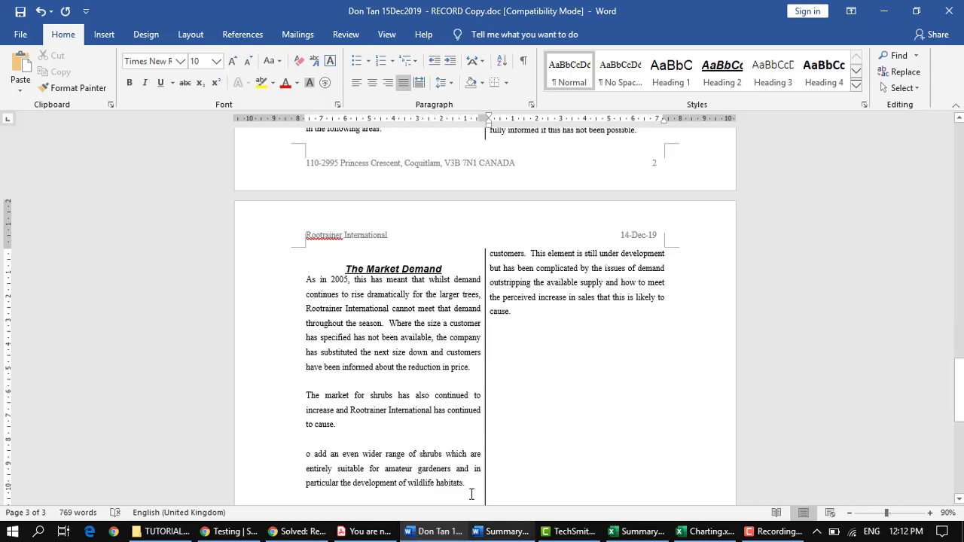
click(496, 372)
scroll(496, 372, down, 3)
scroll(613, 372, up, 2)
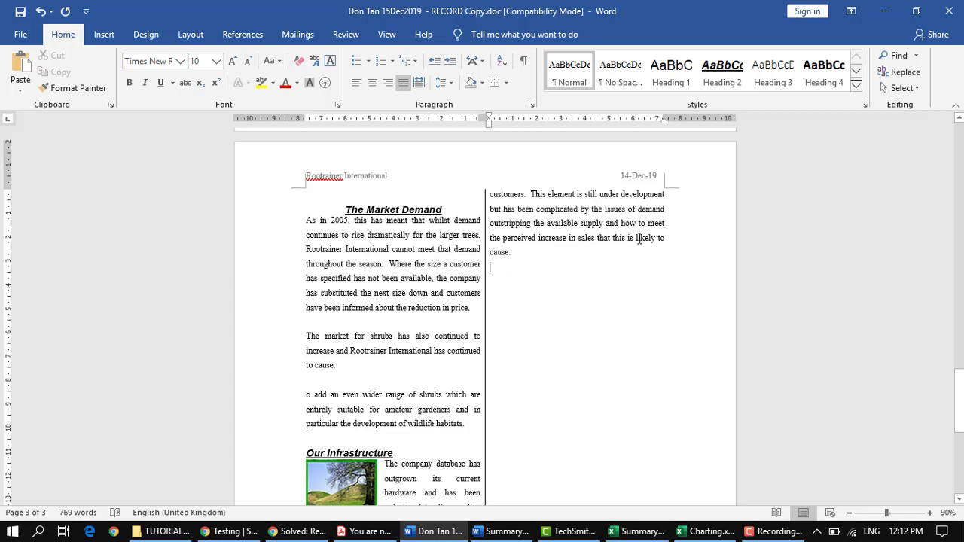
double_click(501, 252)
right_click(491, 266)
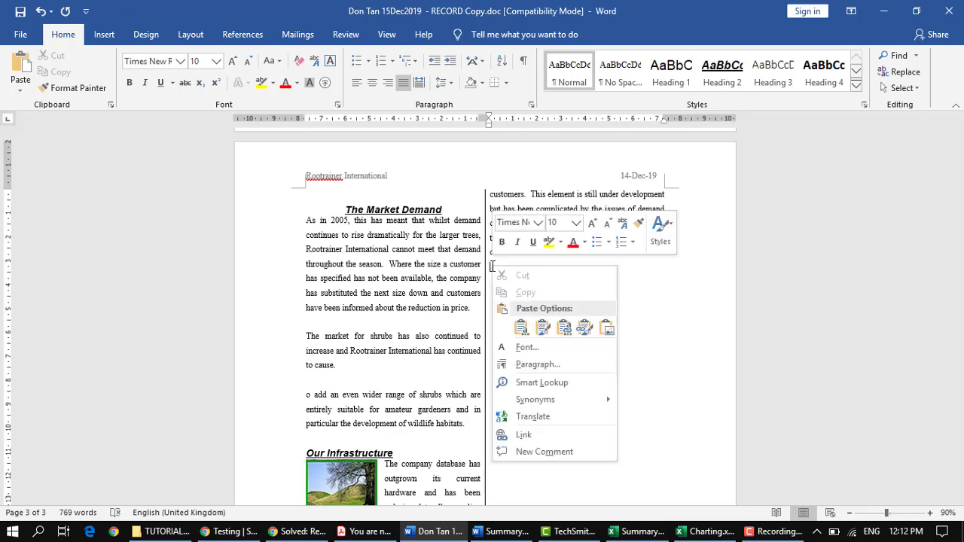
click(521, 329)
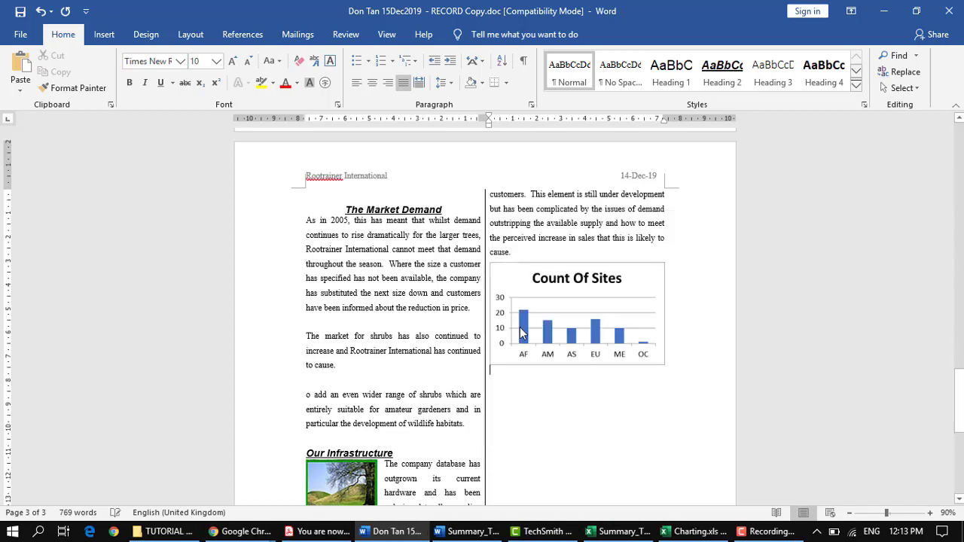
Try to enlarge the pasted Count Of Sites chart from its corner, and open the embedded chart for in-place editing
click(662, 365)
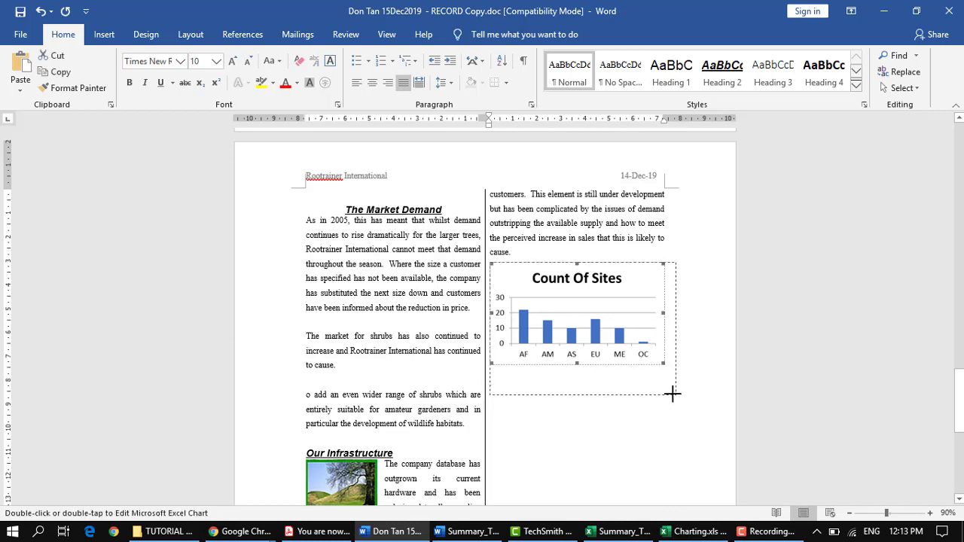
double_click(578, 337)
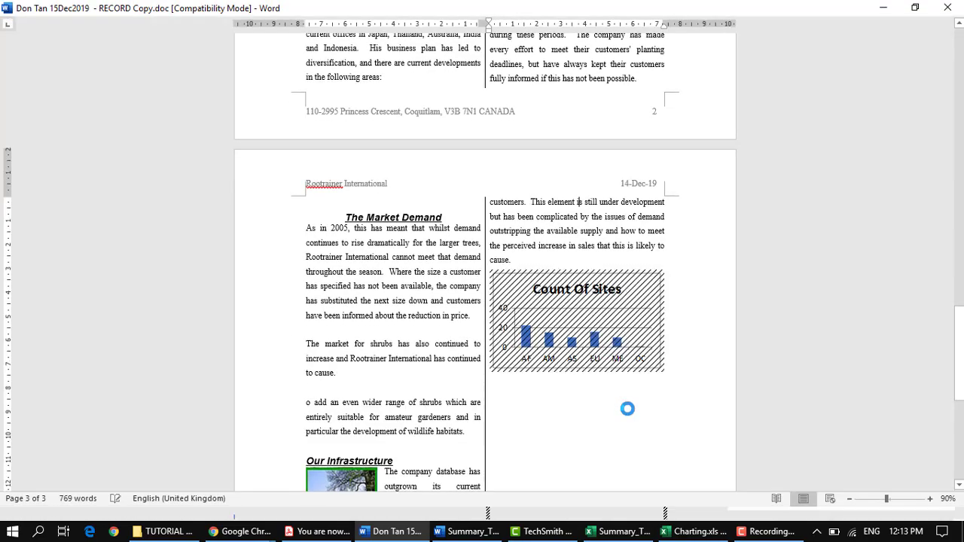
scroll(600, 365, up, 6)
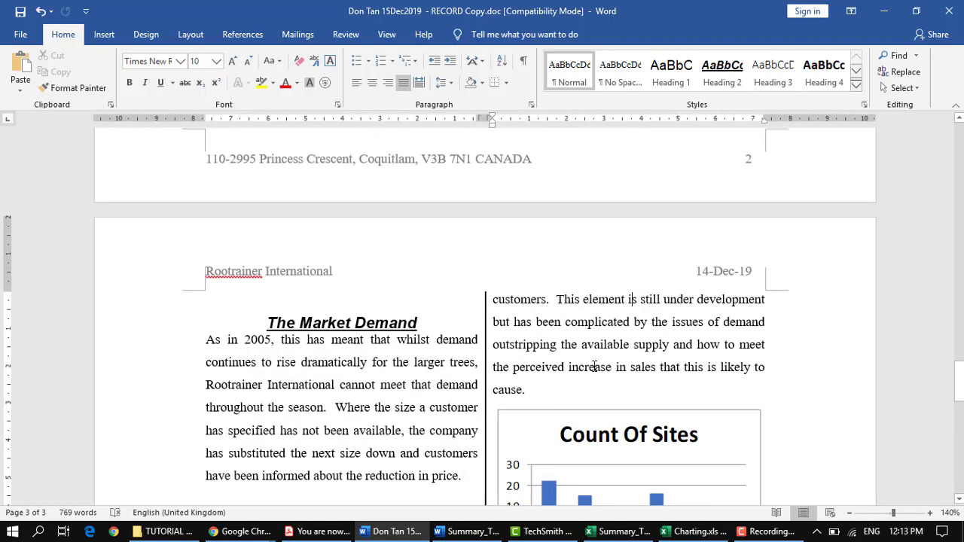
scroll(592, 366, down, 5)
click(612, 296)
double_click(611, 298)
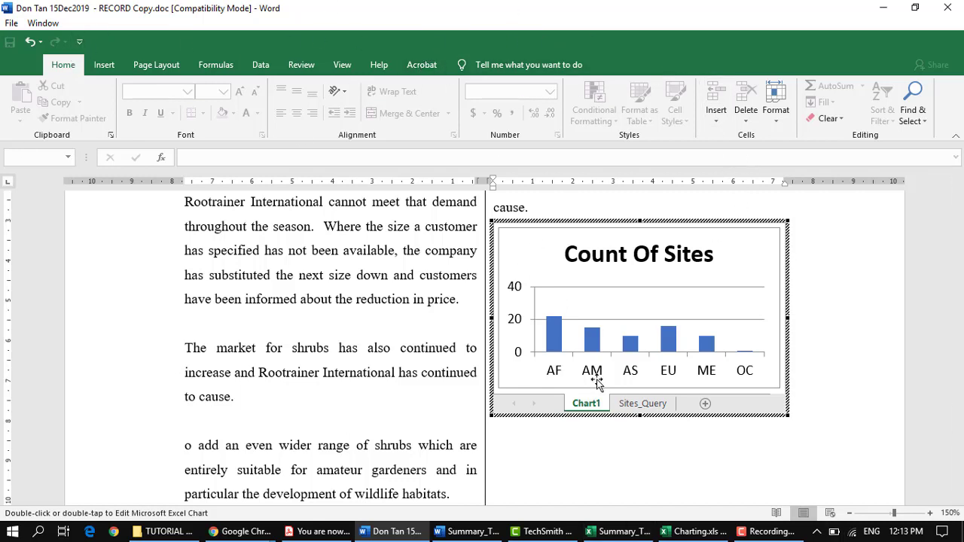
Format the Count Of Sites chart title as 11 pt red text, and stretch the embedded chart frame taller before leaving in-place editing
click(712, 255)
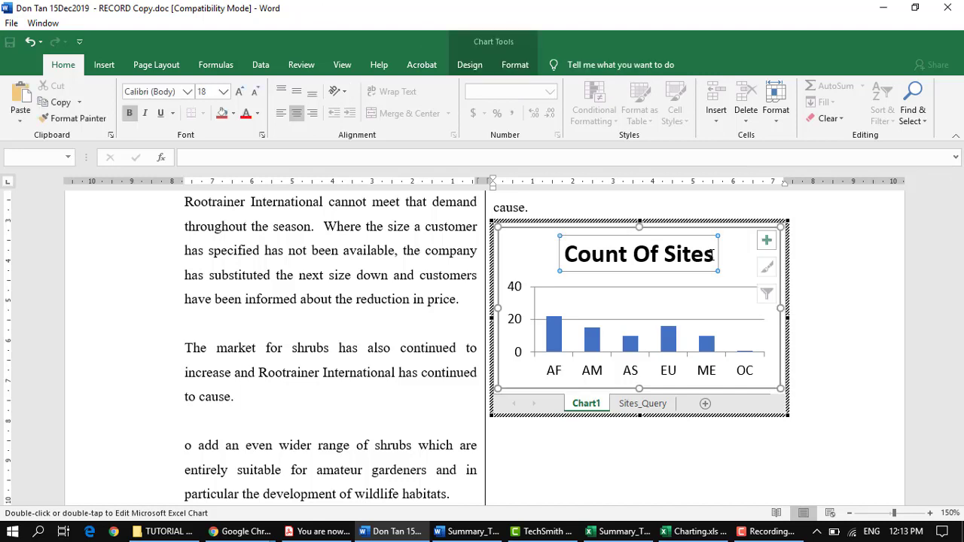
drag(712, 256, 565, 256)
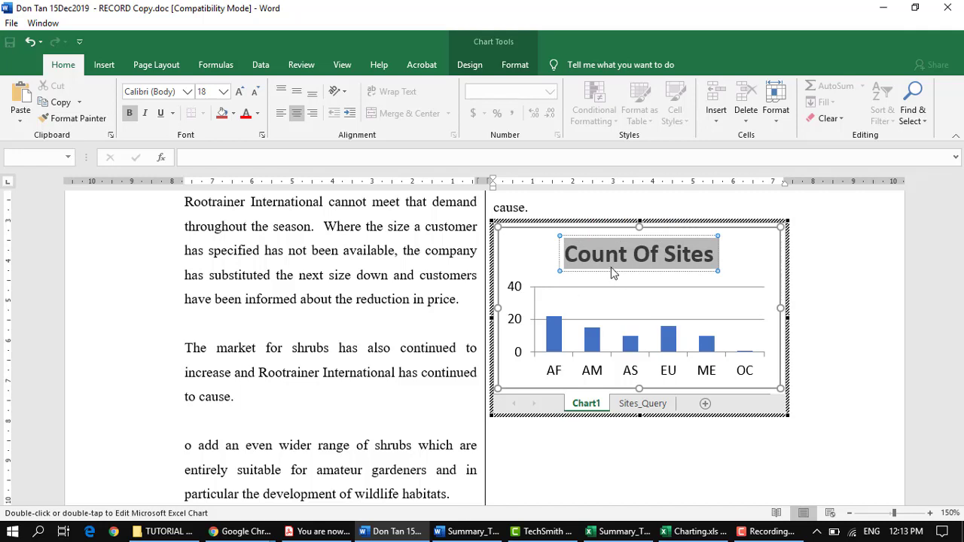
click(254, 92)
click(255, 92)
click(254, 92)
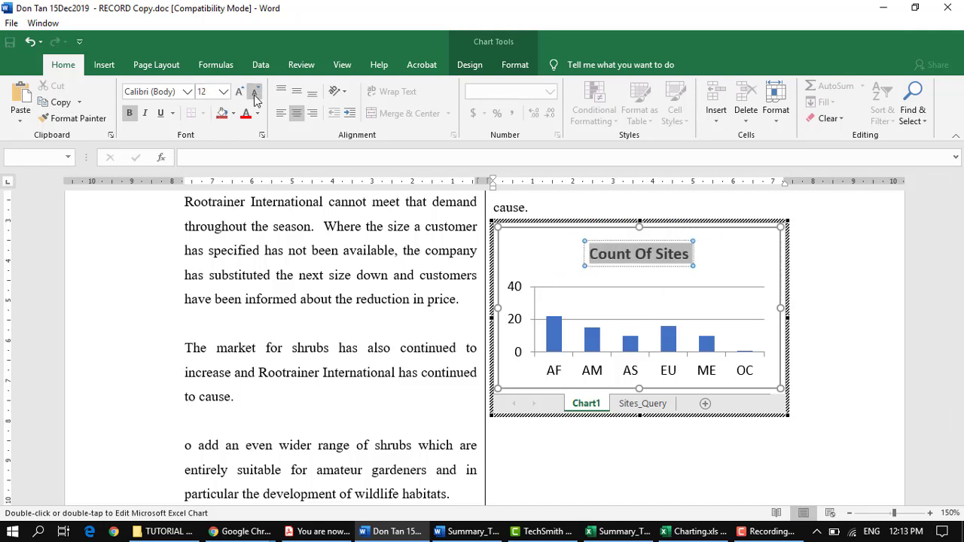
click(254, 92)
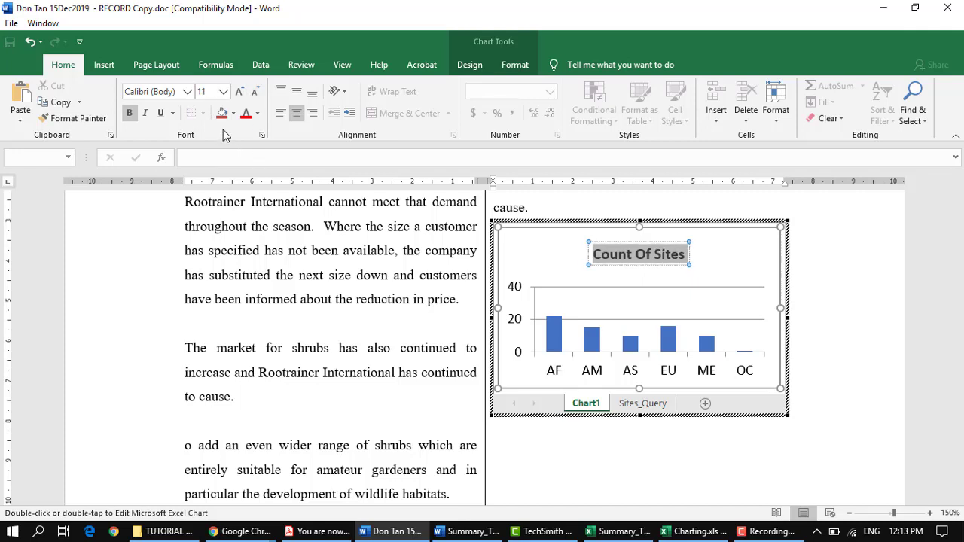
click(246, 117)
drag(638, 415, 639, 484)
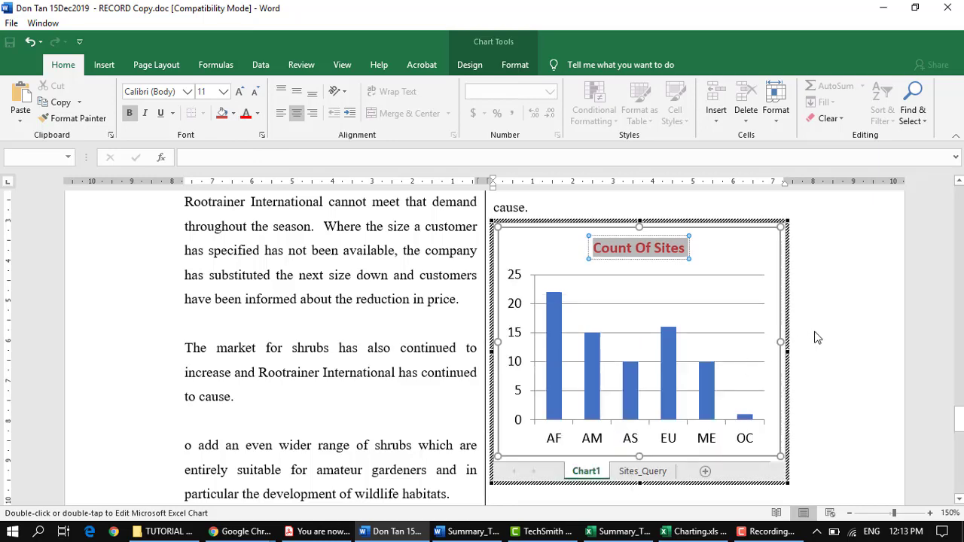
click(803, 361)
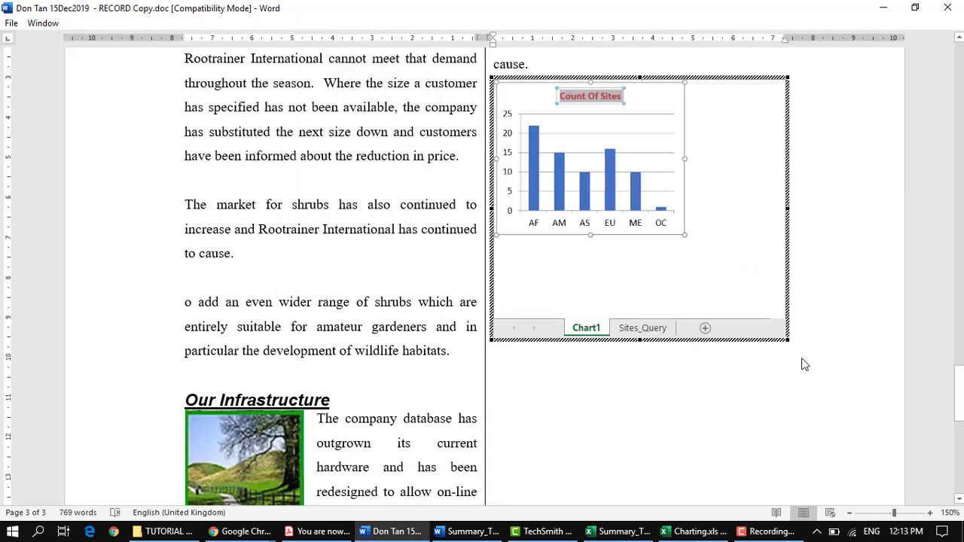